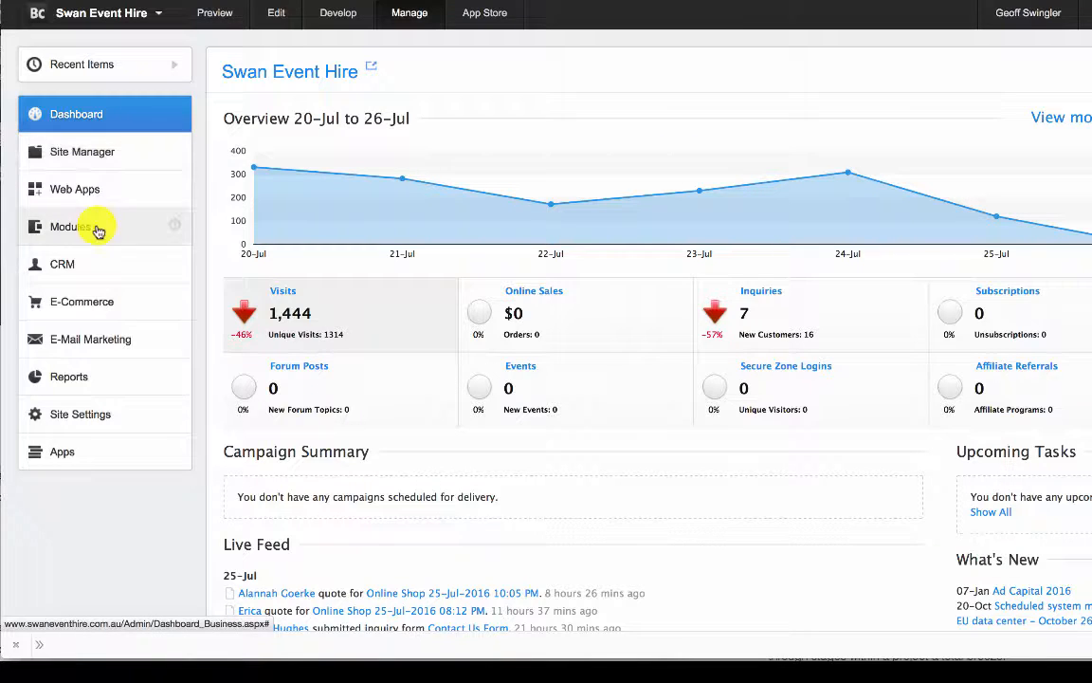
- Create a new email campaign and name it "New Newsletter"
left_click(87, 340)
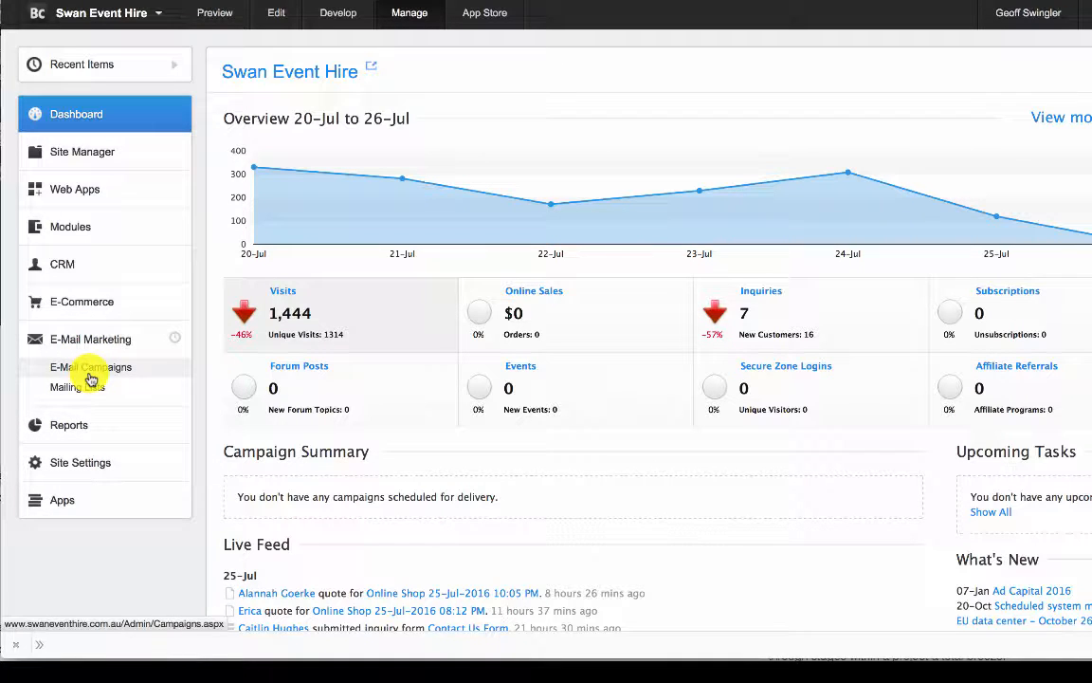
left_click(90, 378)
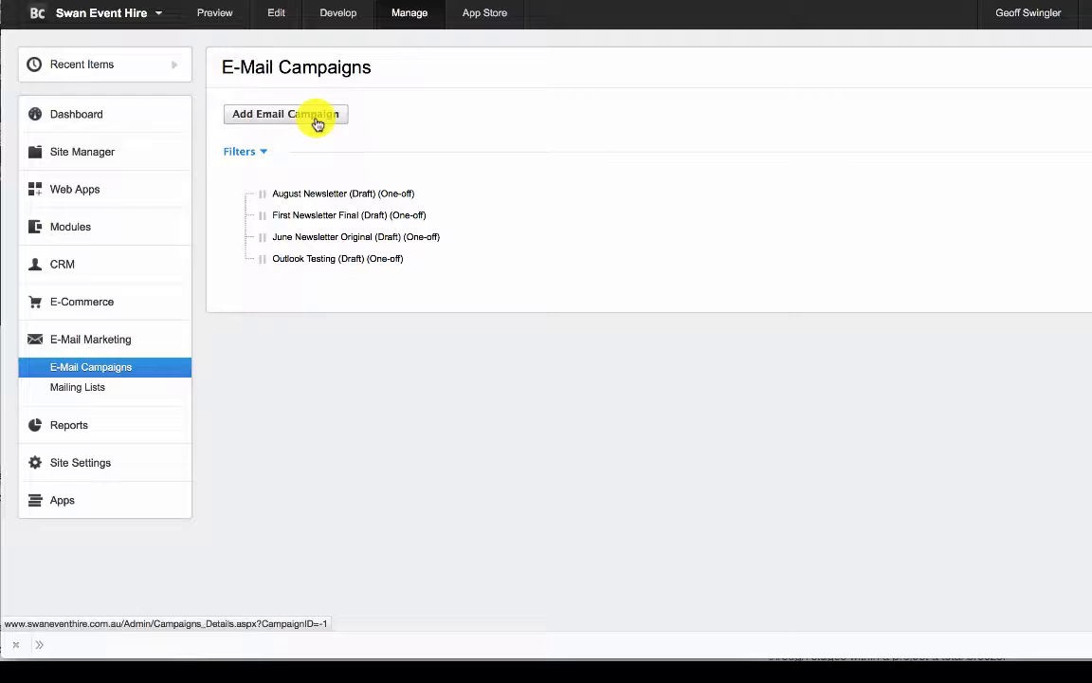
left_click(317, 124)
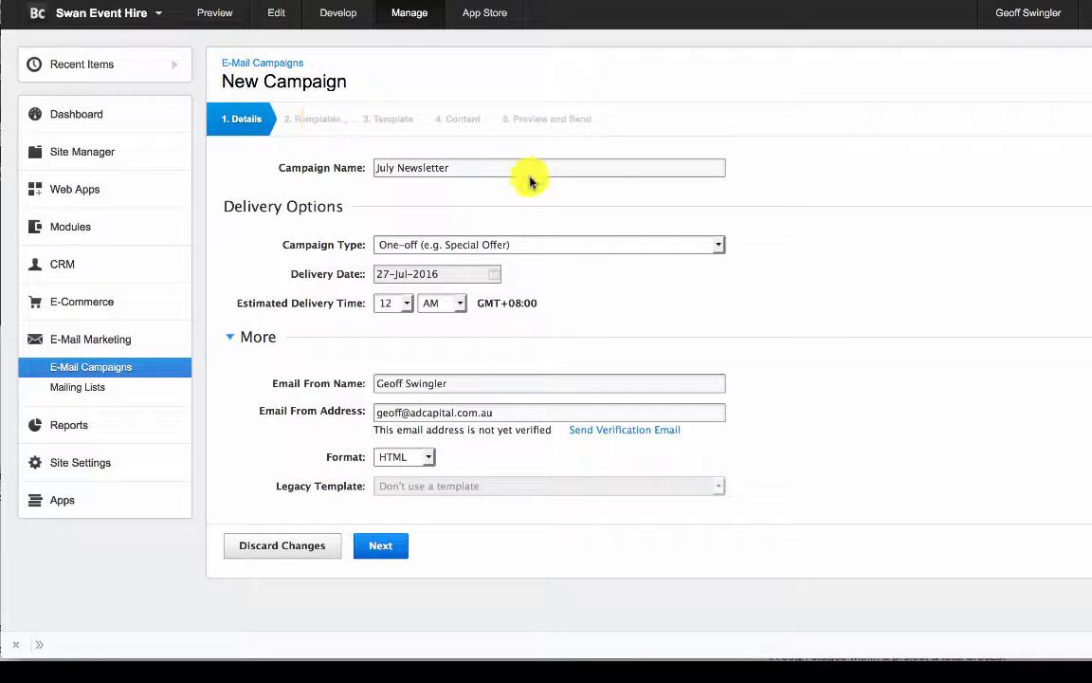
left_click(478, 168)
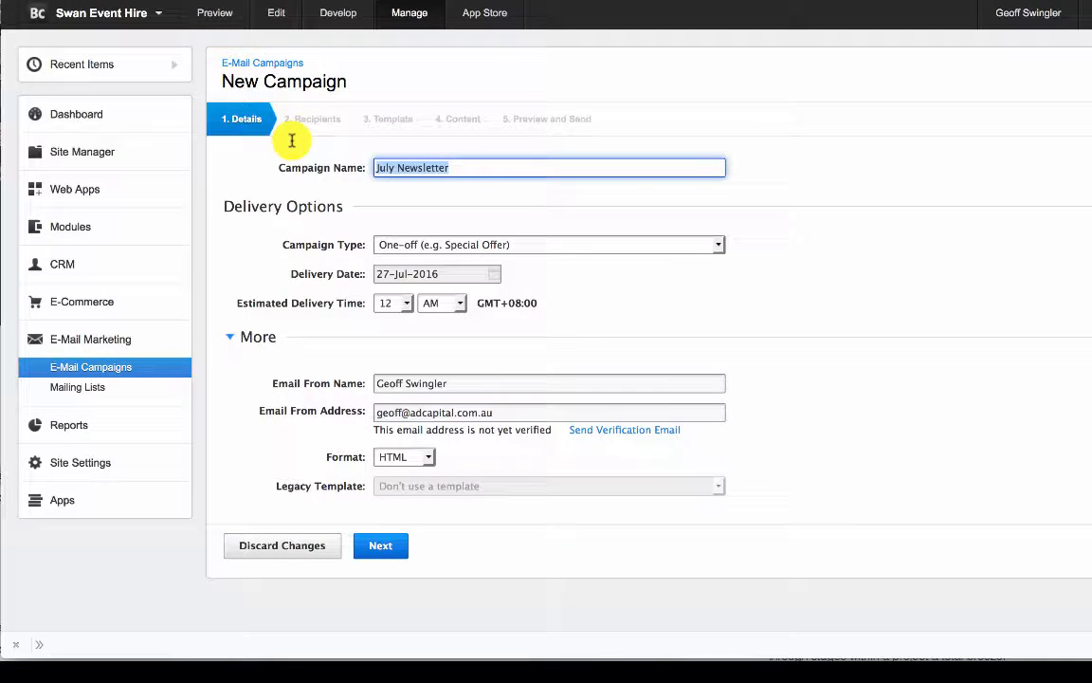
type("New")
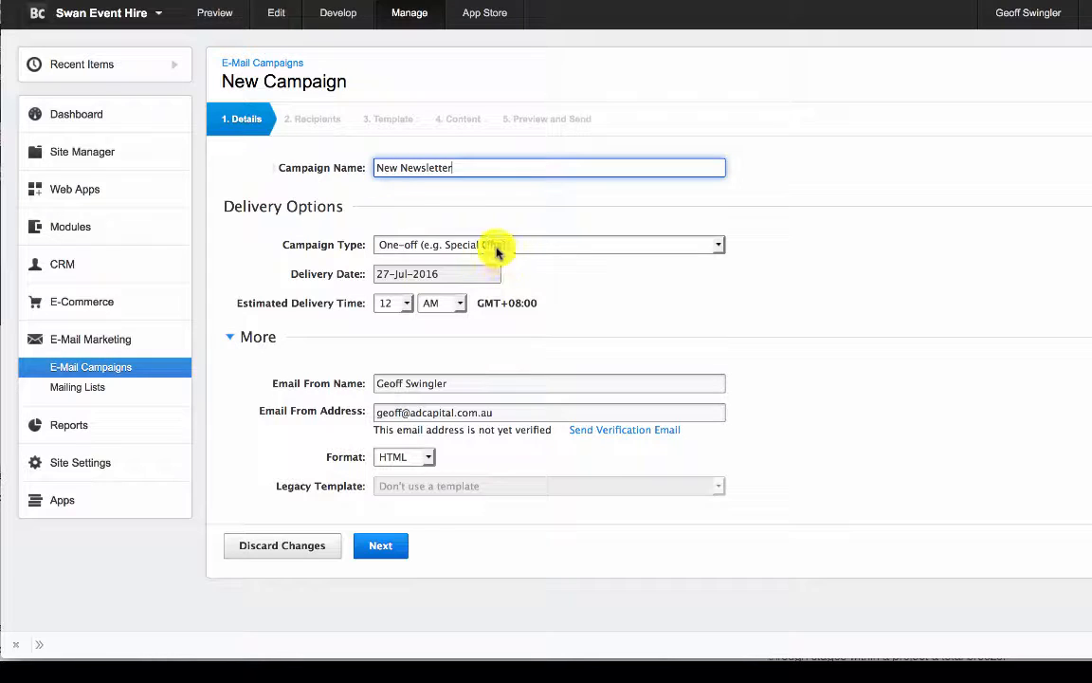
- Schedule the campaign's delivery for 27-Jul-2016 at 10 AM
left_click(417, 276)
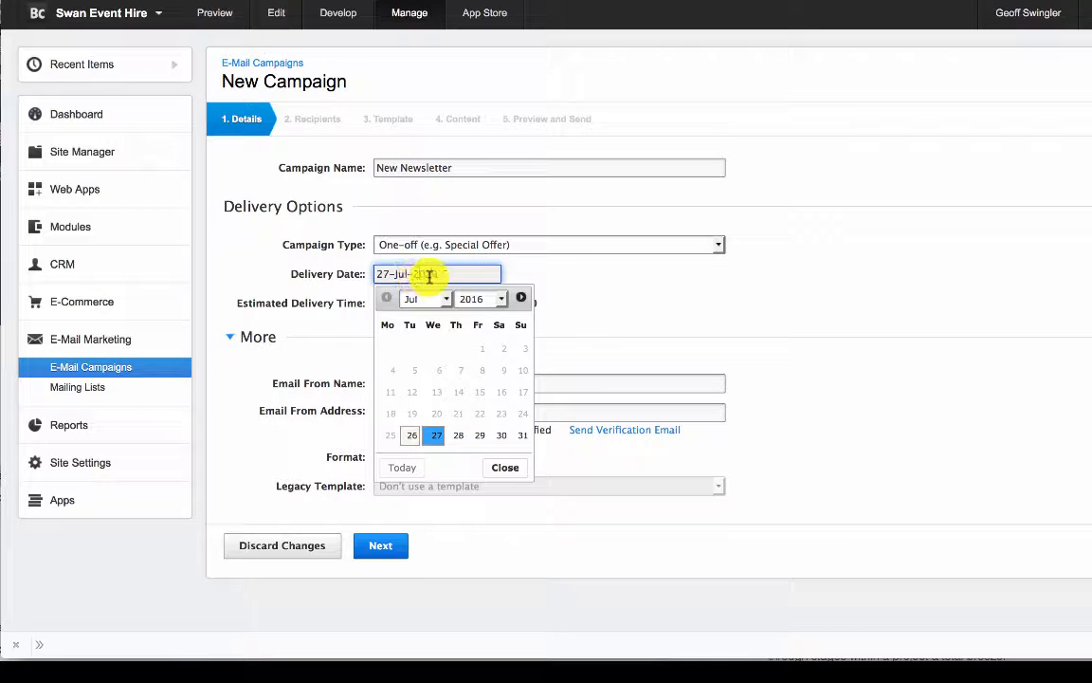
left_click(437, 434)
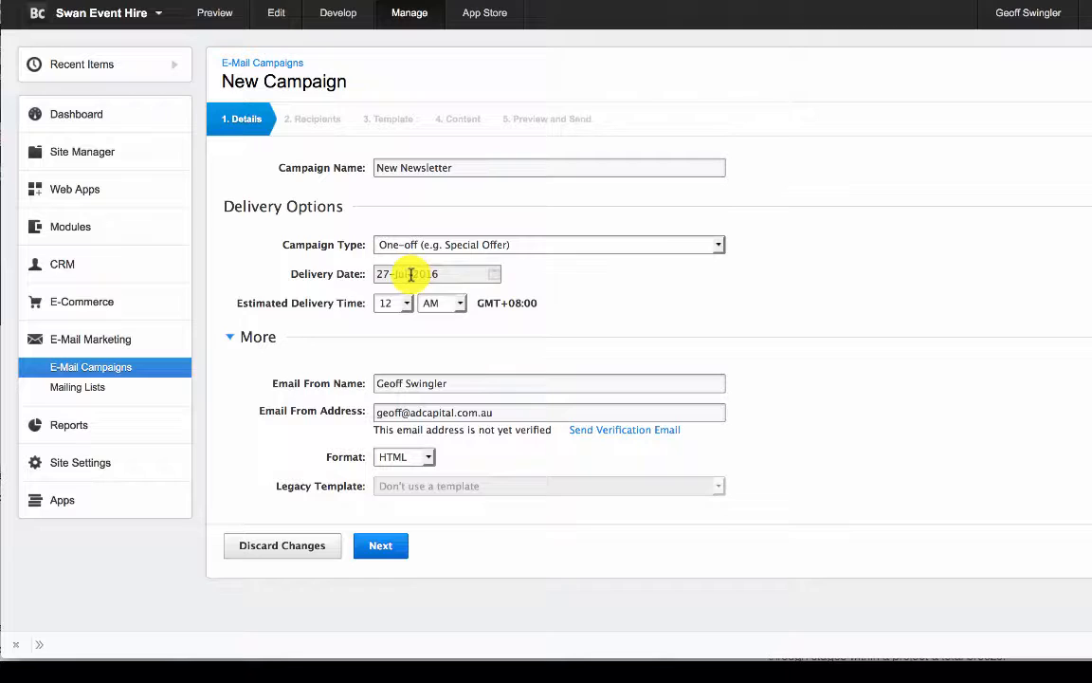
left_click(408, 303)
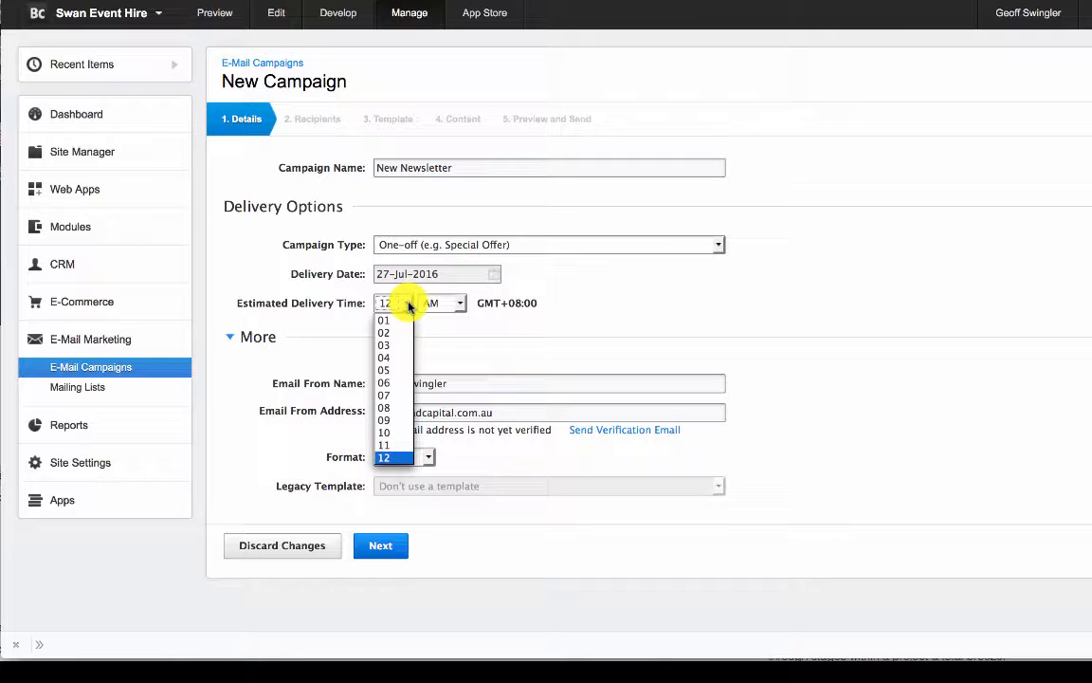
left_click(386, 455)
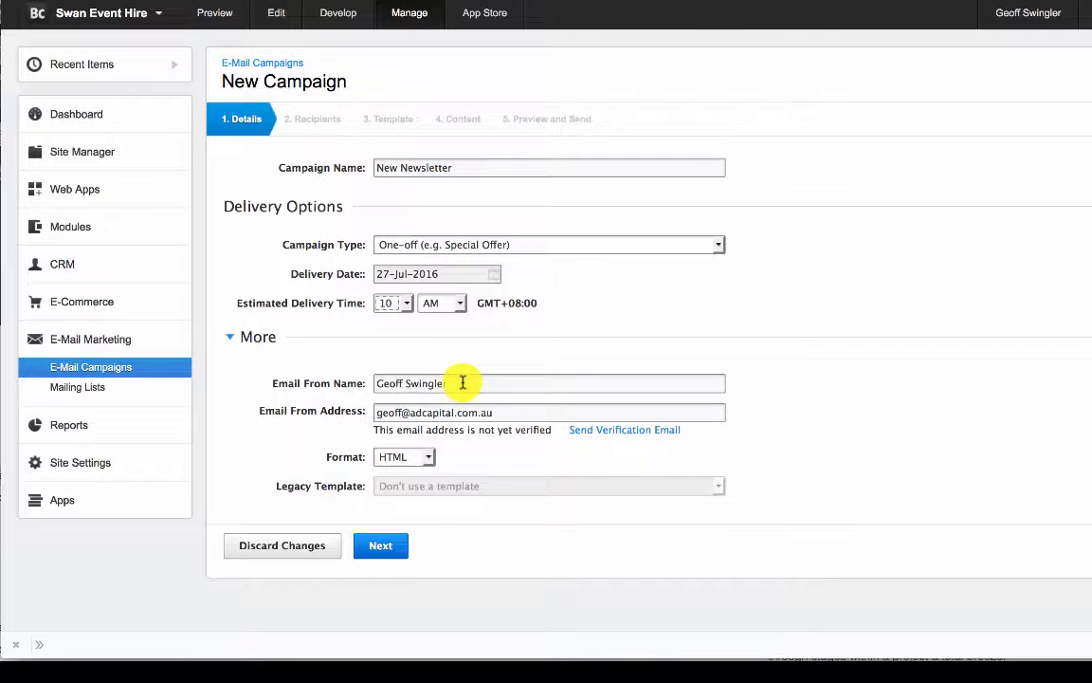
- Set the sender name to "Swan Event Hire", enter the company's sender email address, and continue to the recipients stage
left_click_drag(464, 383, 294, 344)
type("Swan Event Hire")
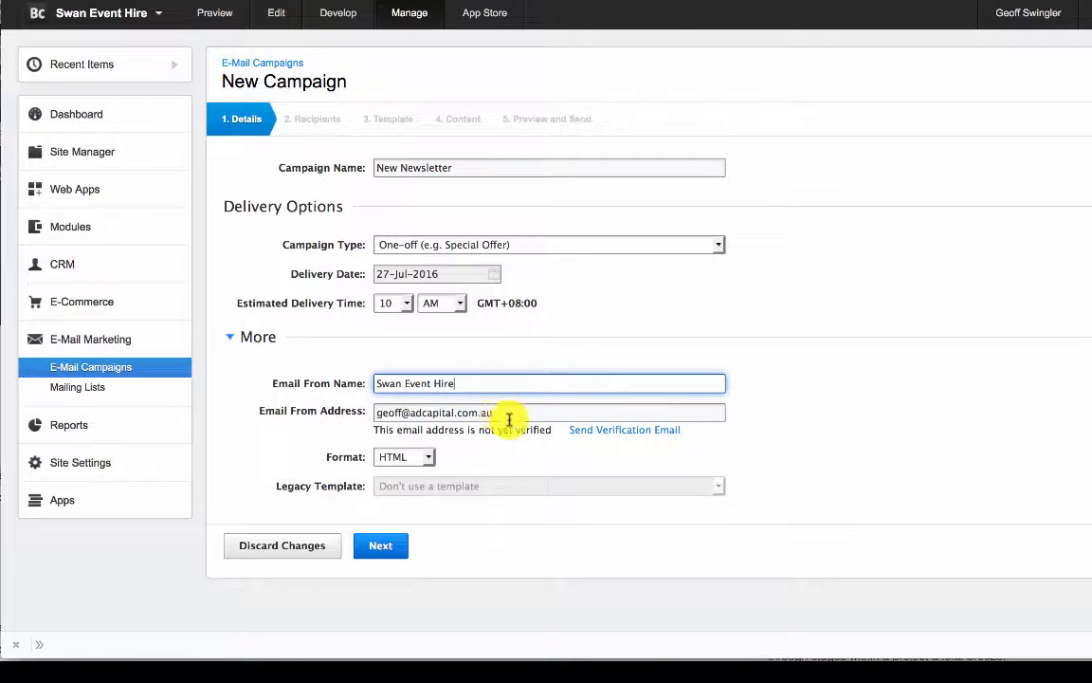
key("Tab")
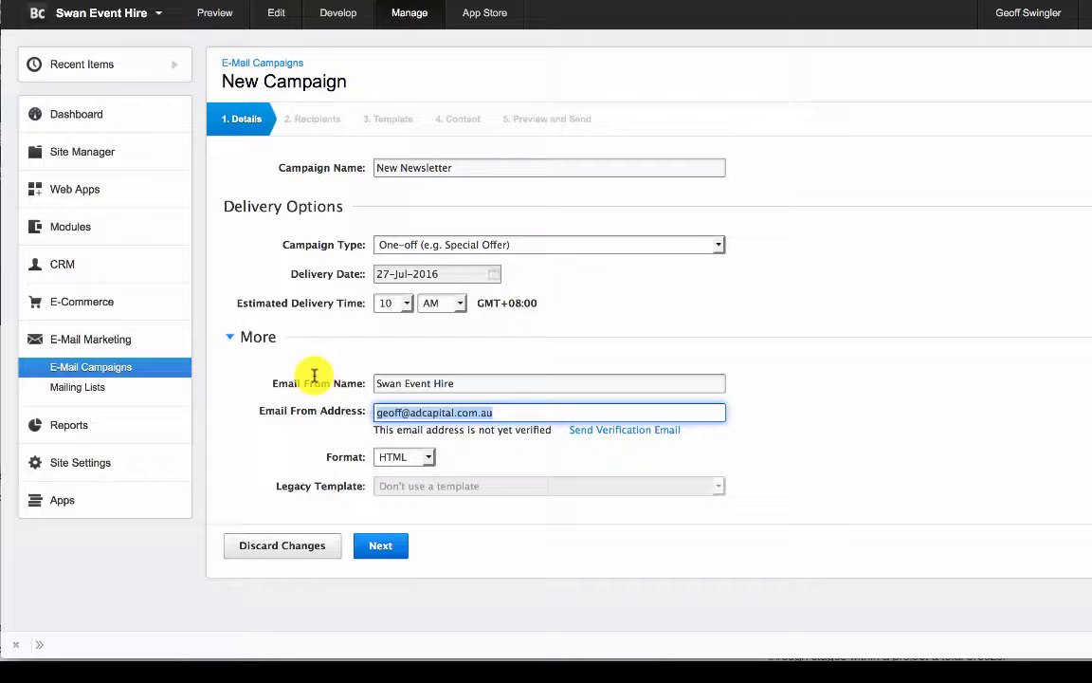
type("hell")
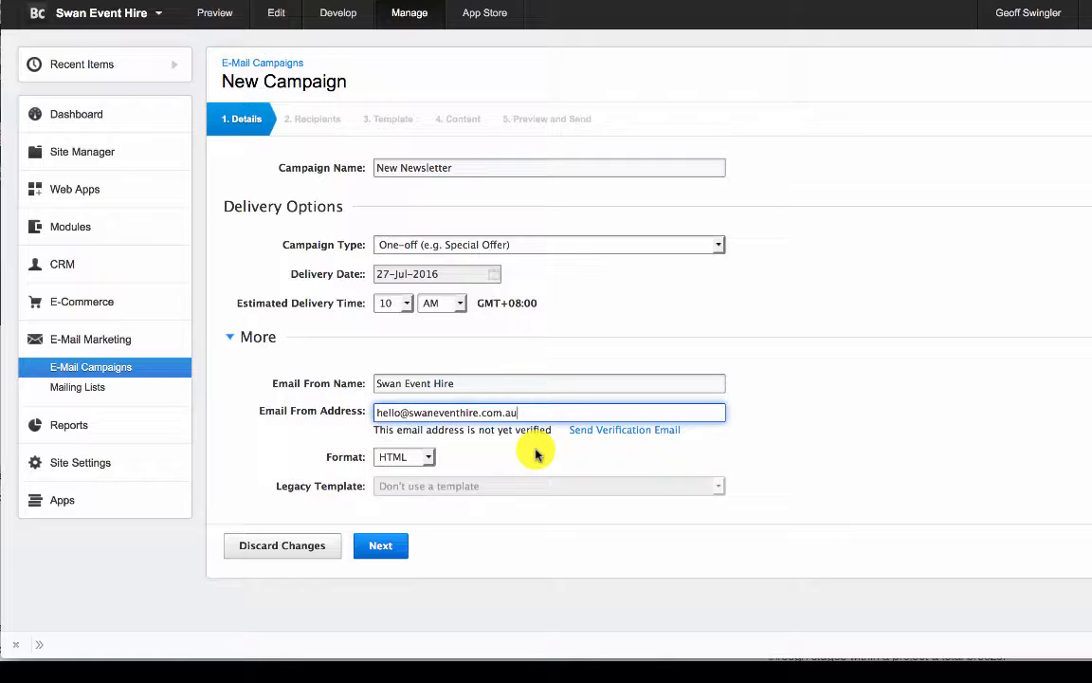
left_click(385, 549)
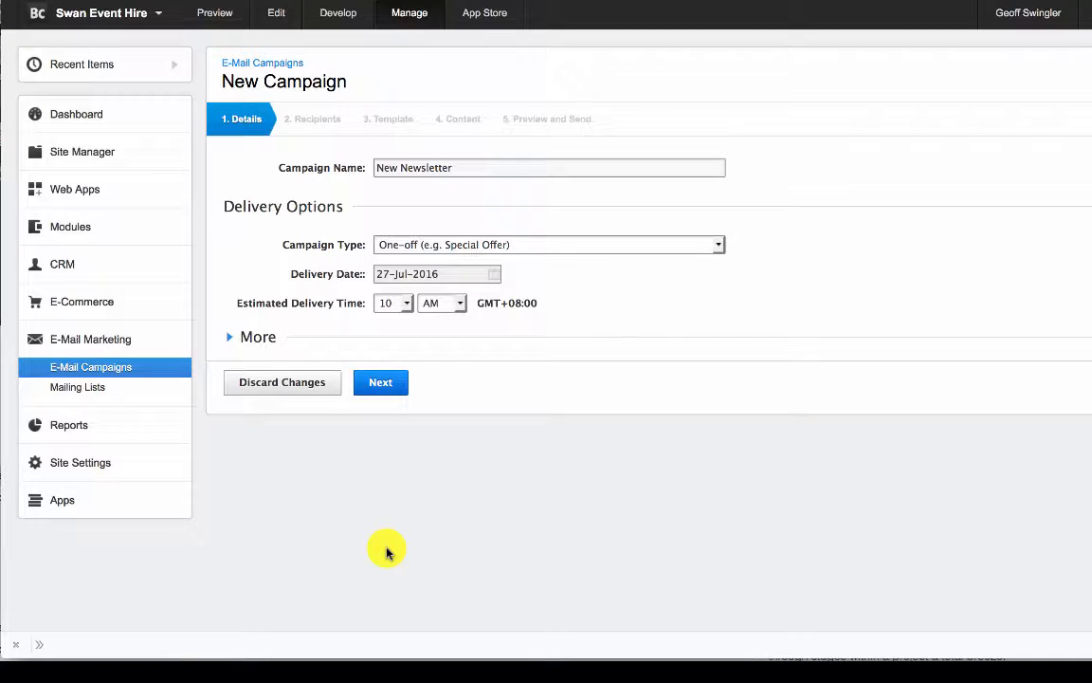
left_click(382, 384)
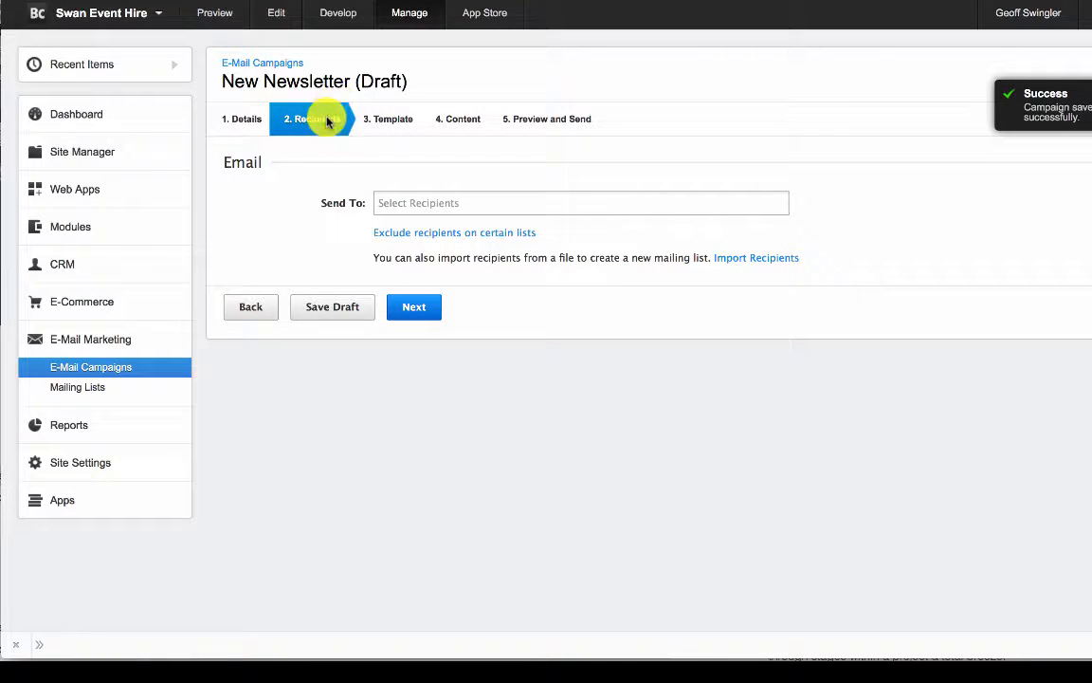
- Choose the Newsletter mailing list as the campaign's recipients and continue to the template stage
left_click(445, 201)
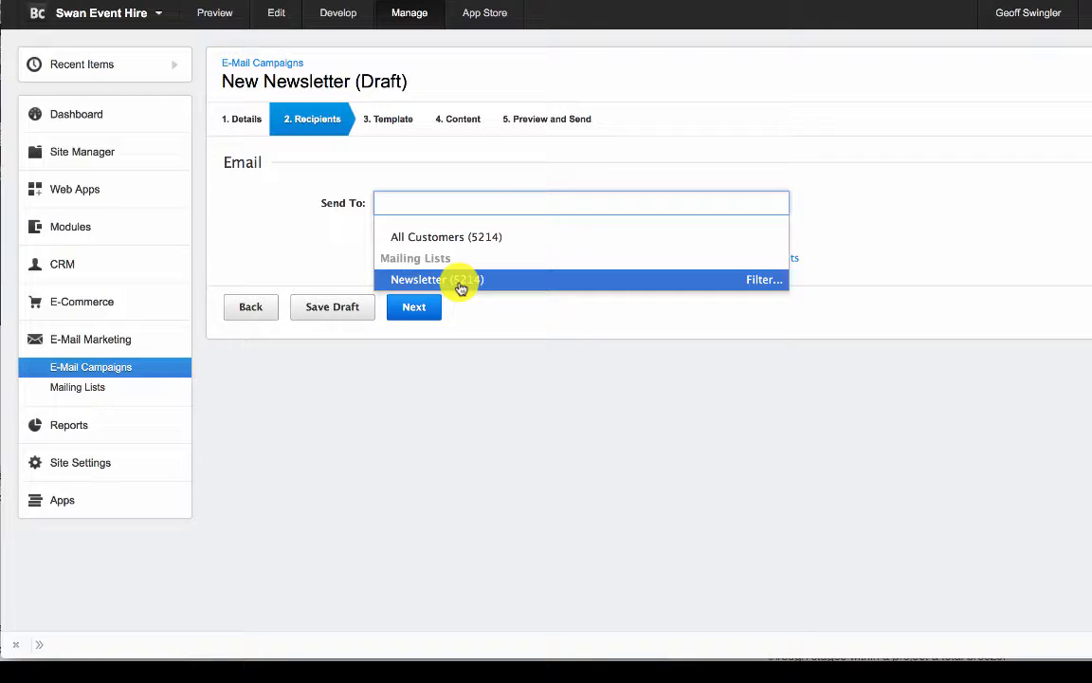
left_click(461, 288)
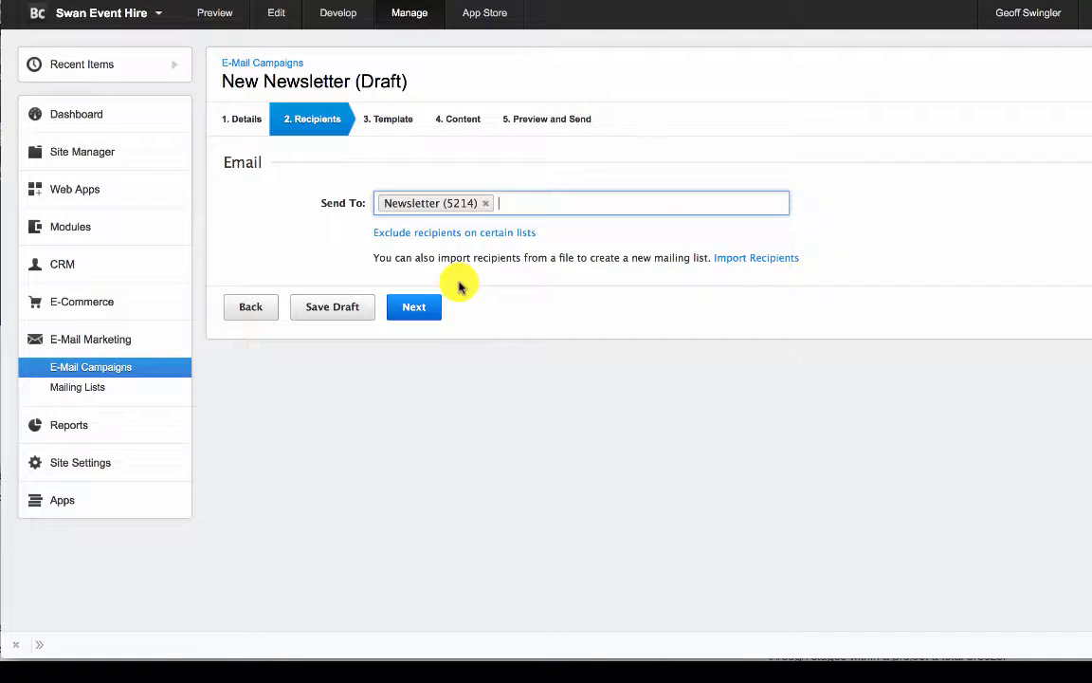
left_click(509, 206)
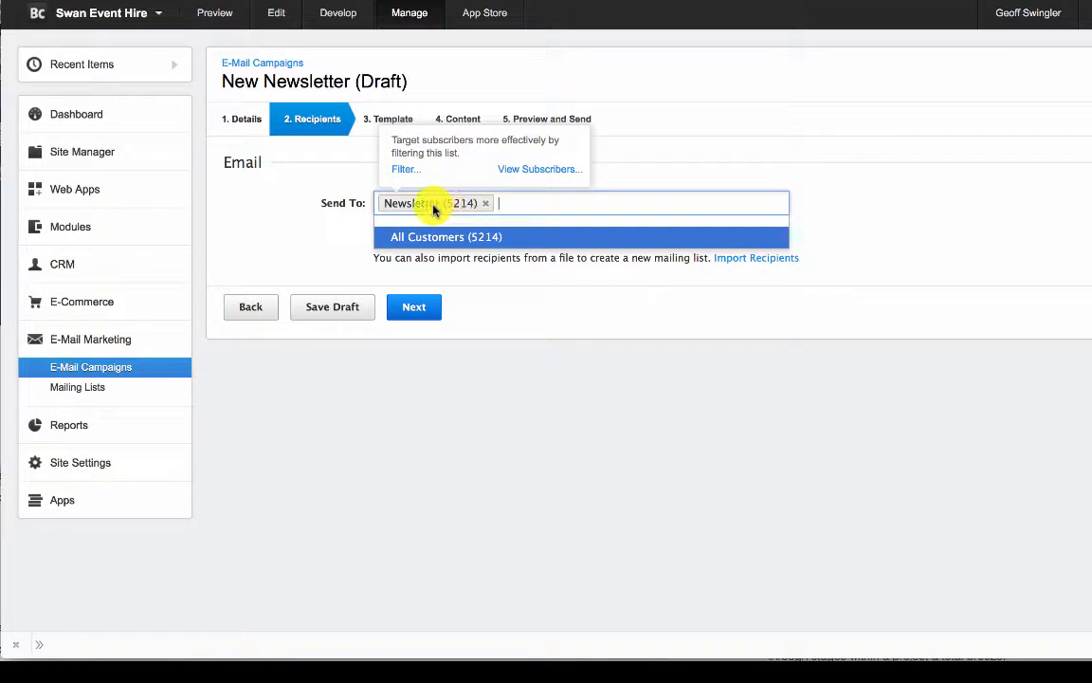
left_click(563, 338)
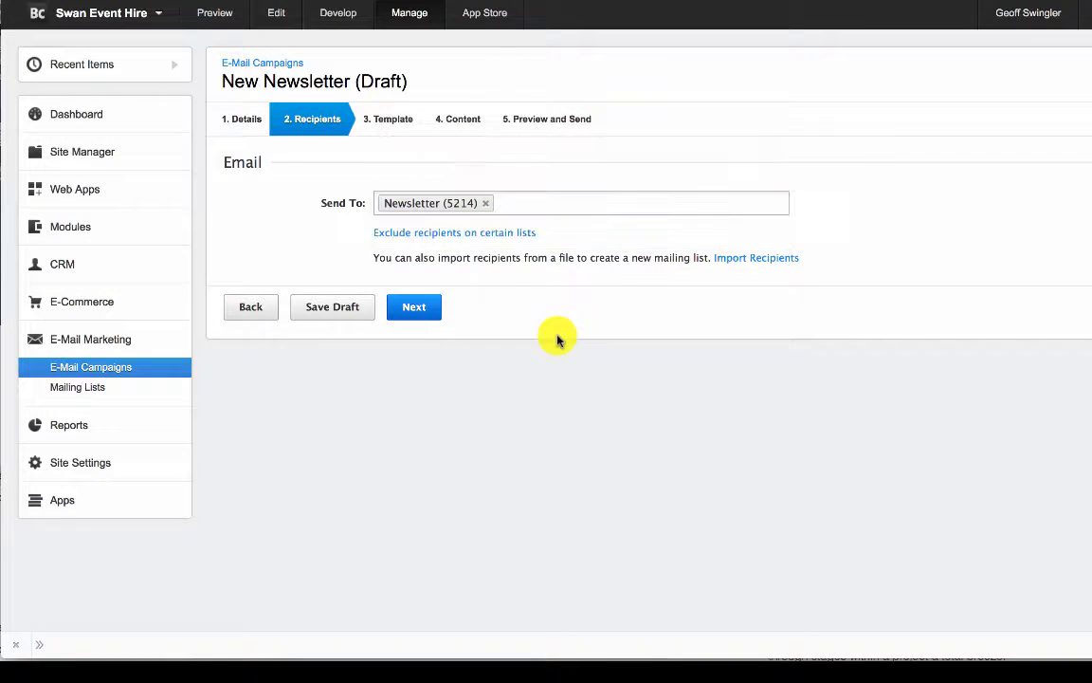
left_click(412, 308)
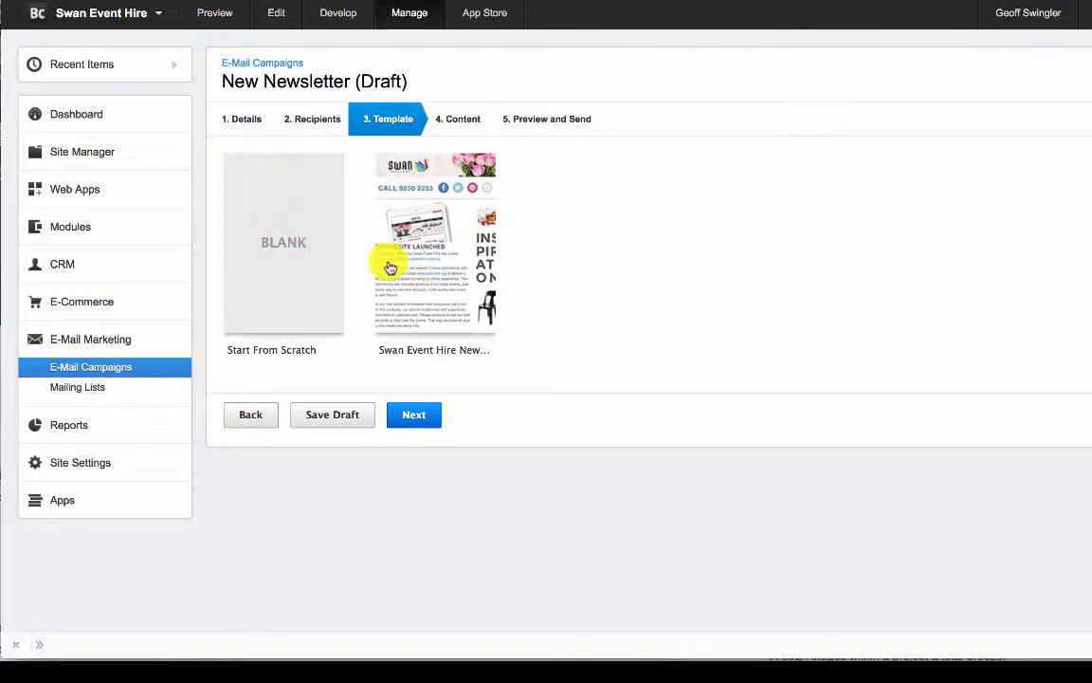
- Apply the Swan Event Hire newsletter template and switch its content to the Visual Editor
left_click(448, 240)
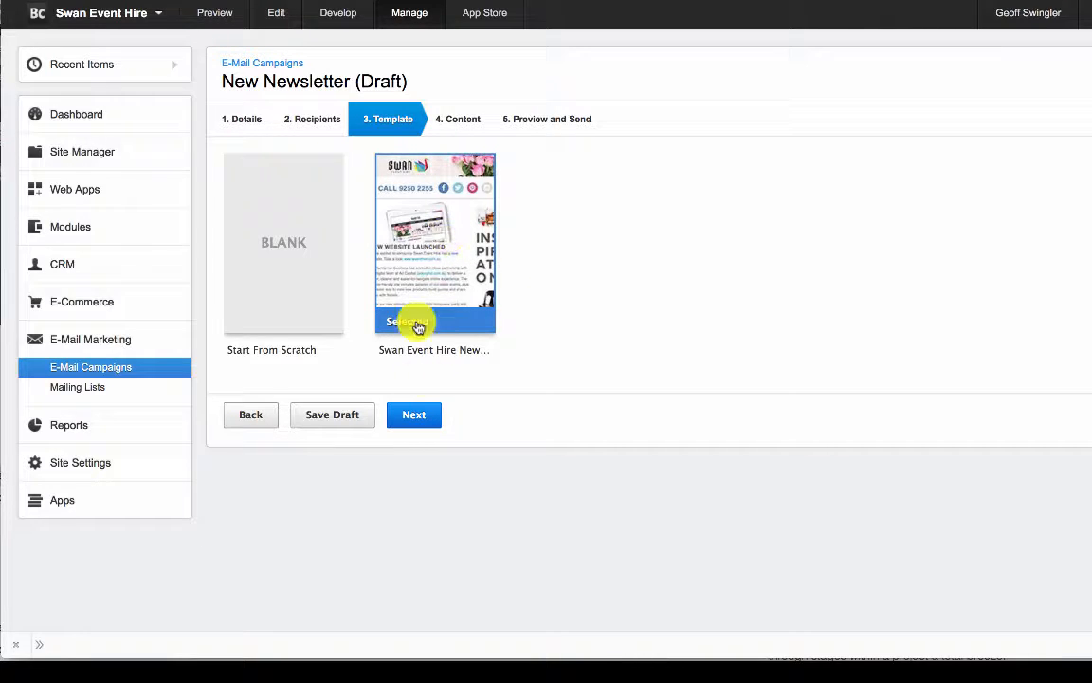
left_click(411, 417)
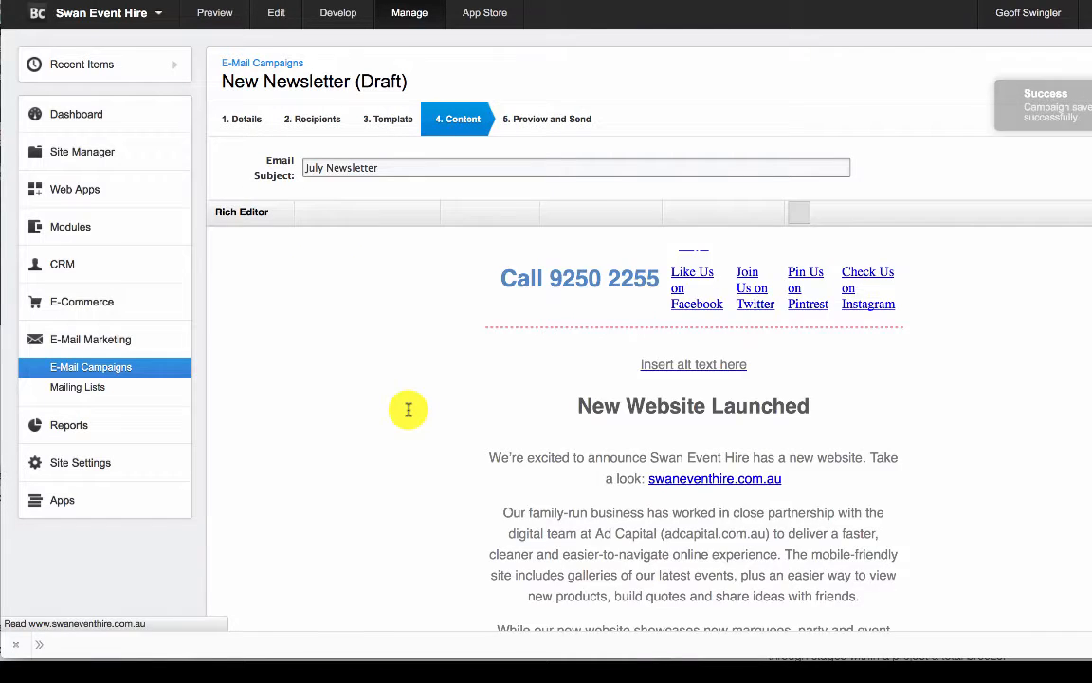
scroll(749, 450, "down", 2)
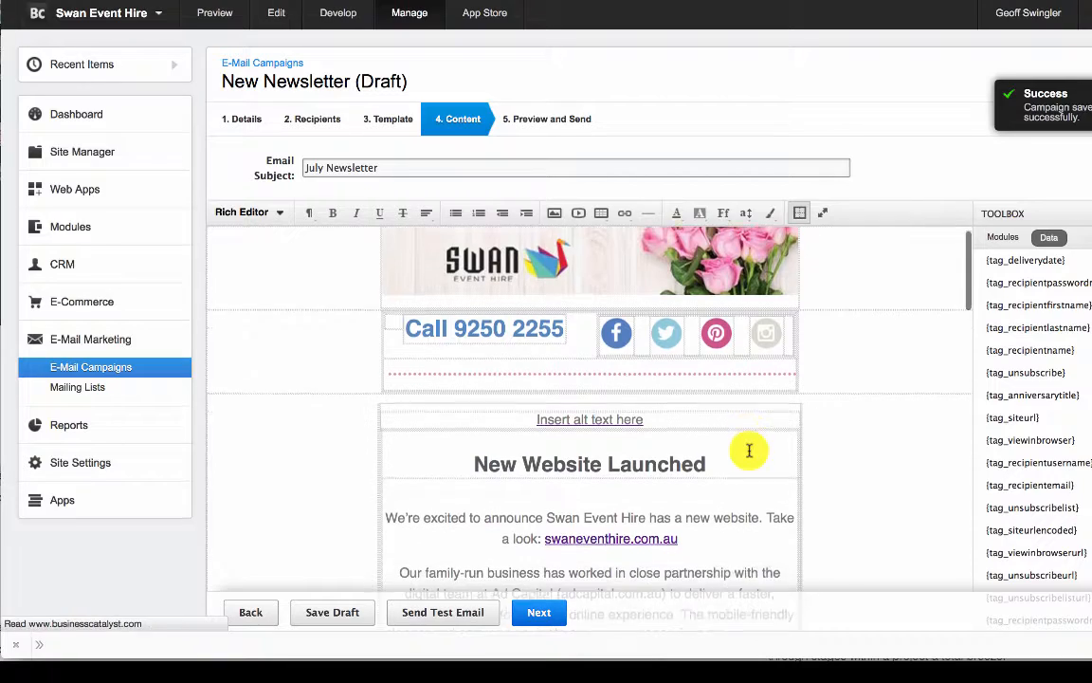
scroll(749, 450, "down", 5)
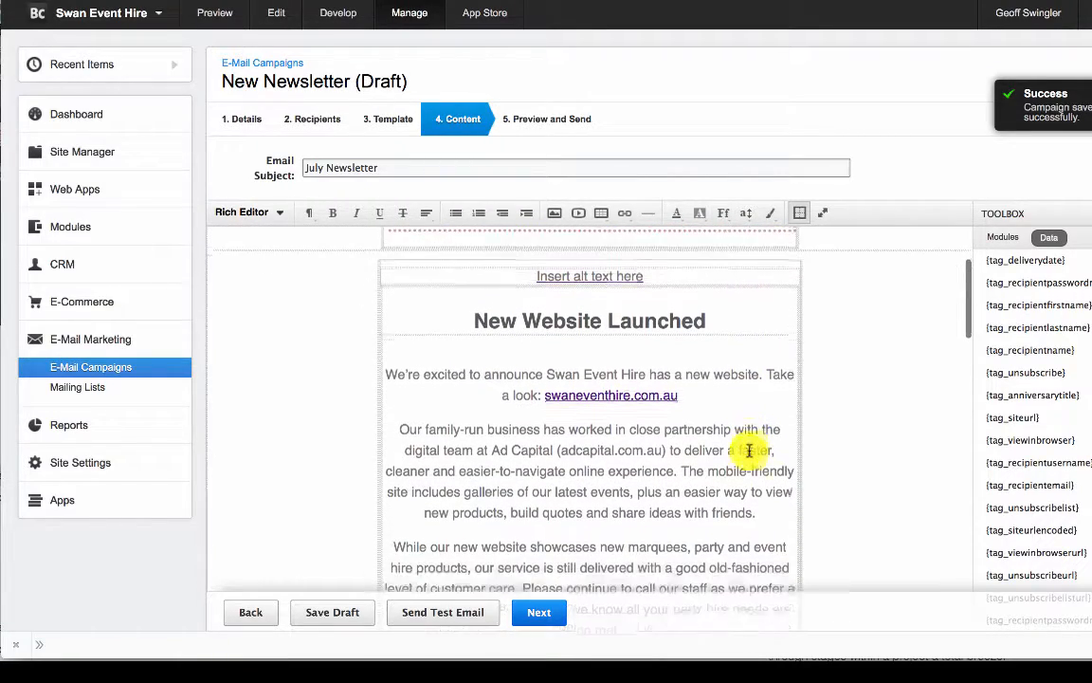
scroll(749, 451, "down", 10)
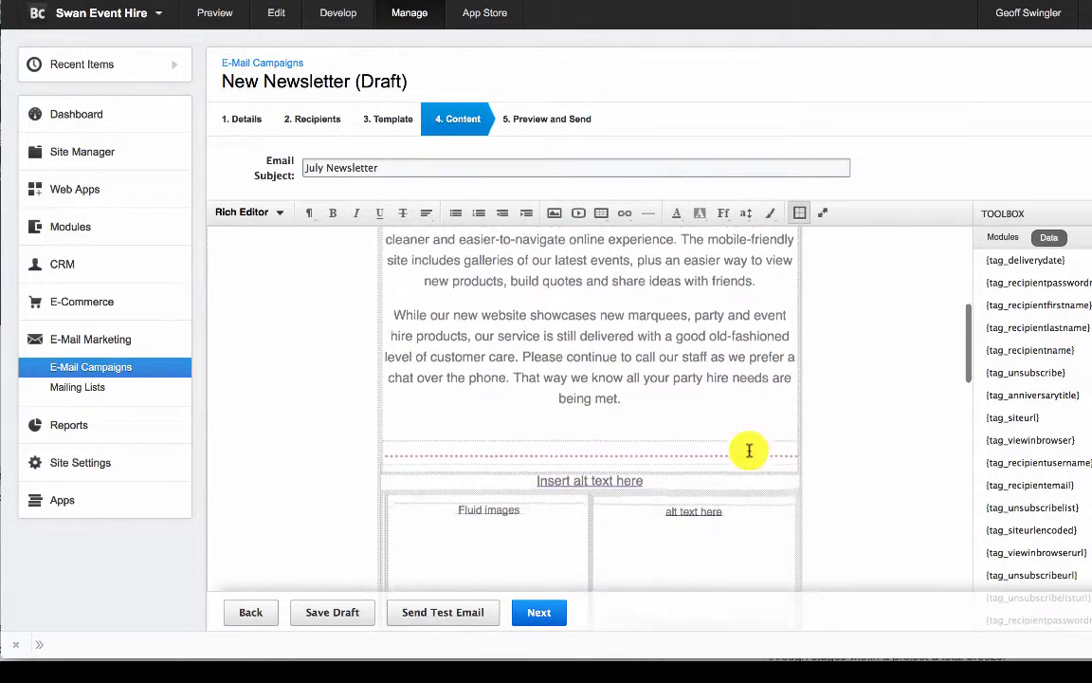
scroll(749, 450, "down", 10)
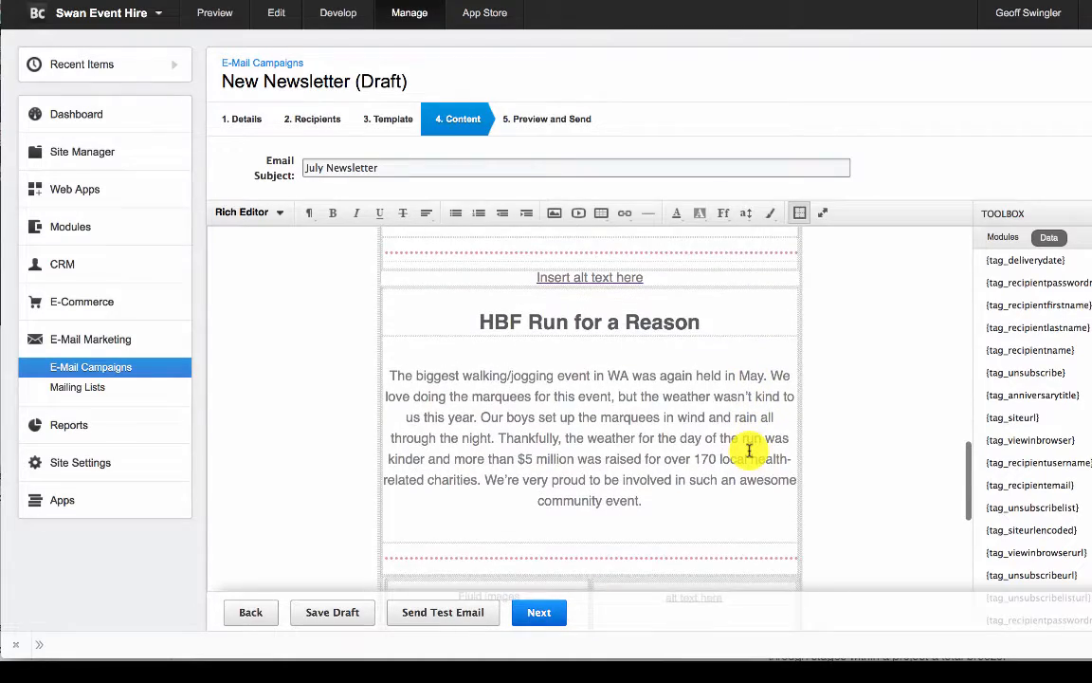
scroll(749, 451, "down", 10)
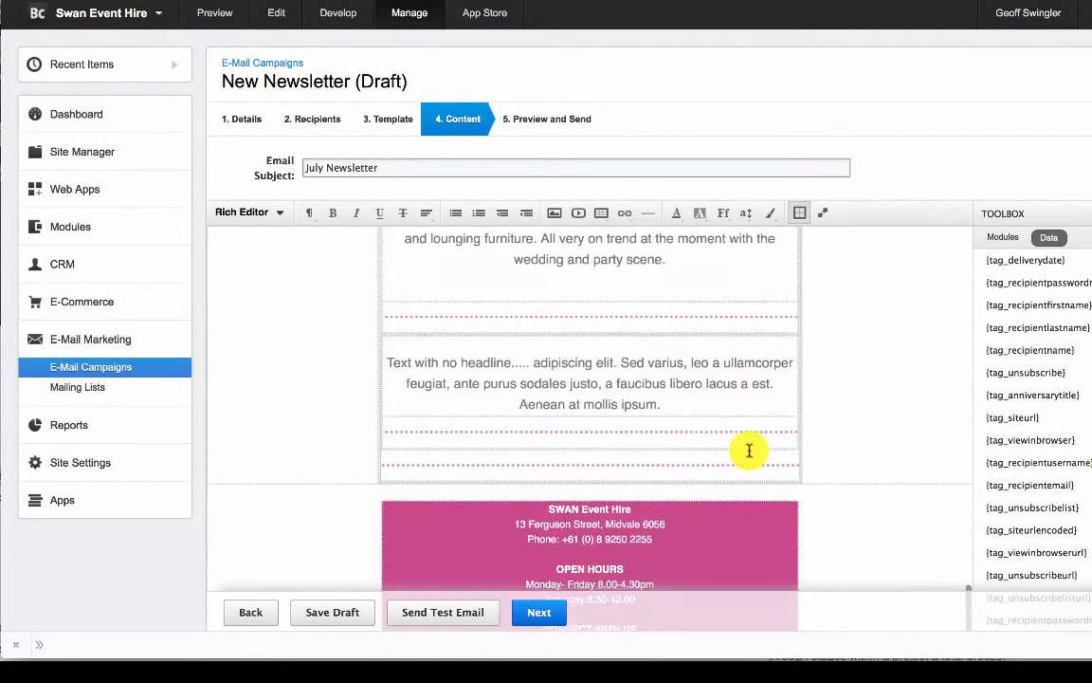
scroll(749, 451, "up", 10)
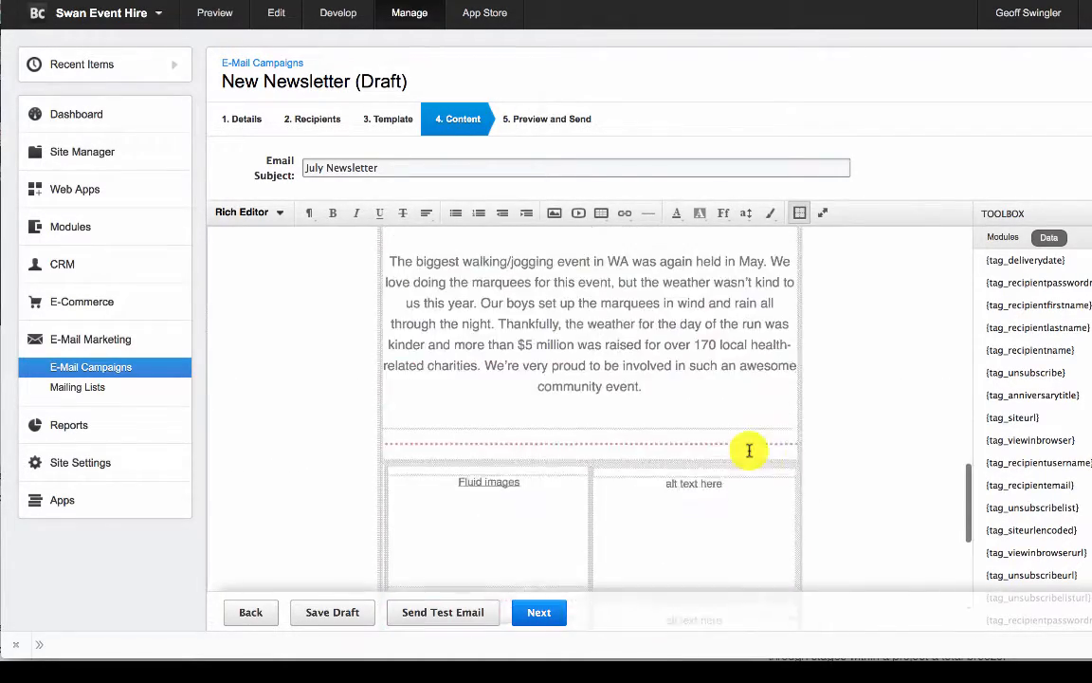
left_click(254, 212)
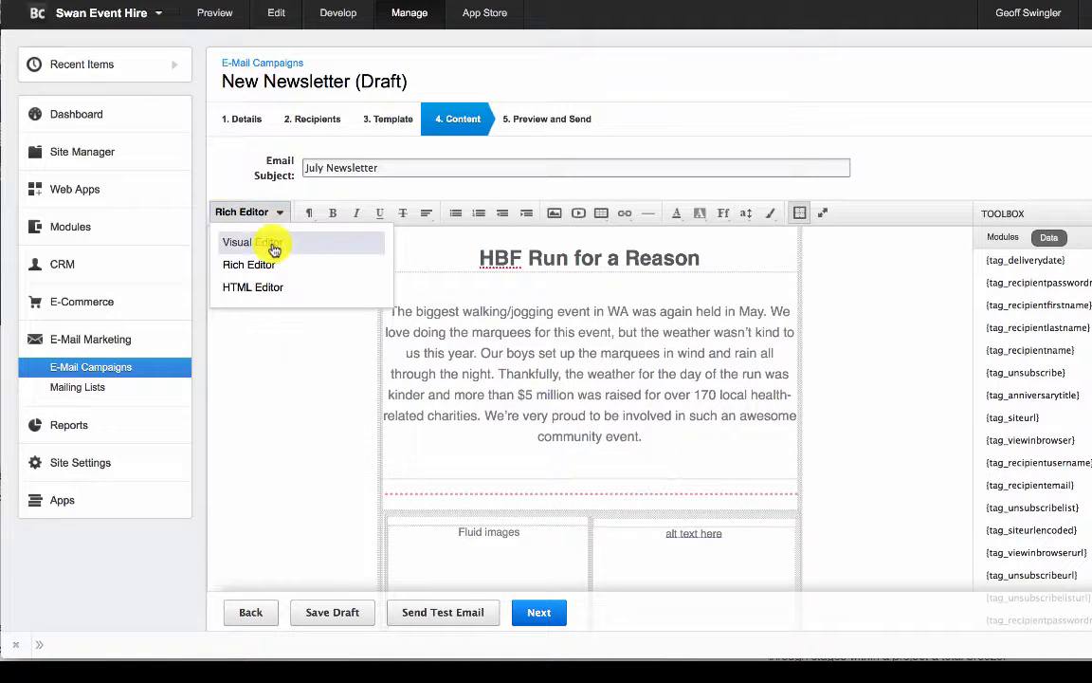
left_click(272, 243)
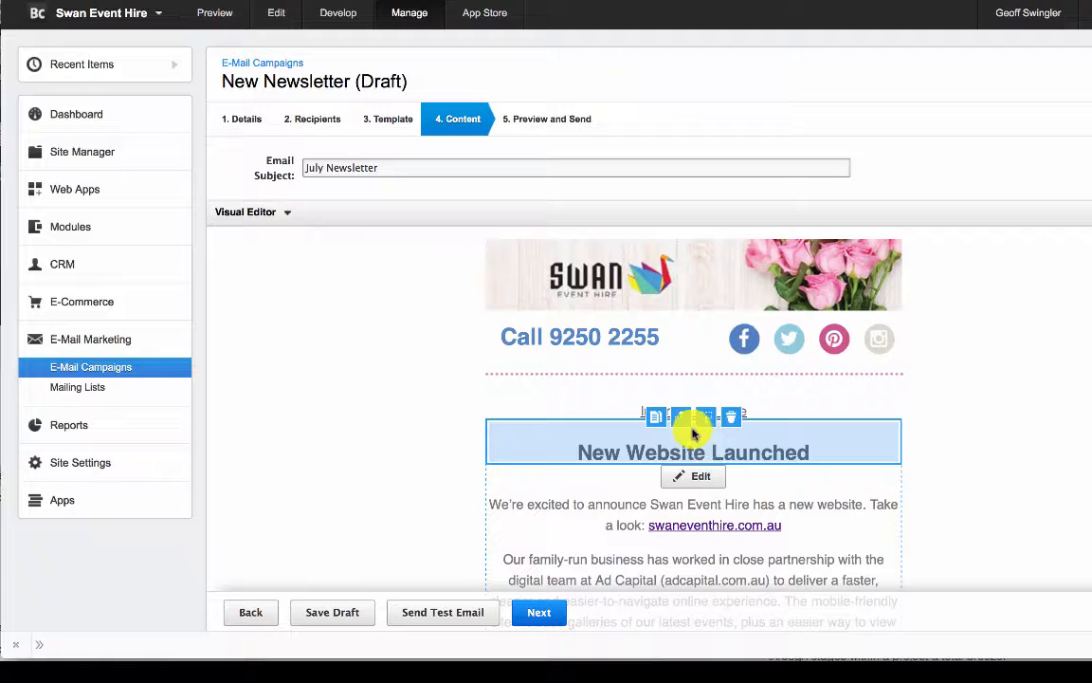
- Replace the placeholder image above the "New Website Launched" heading with the clear marquee JPG from the site's files
left_click(637, 415)
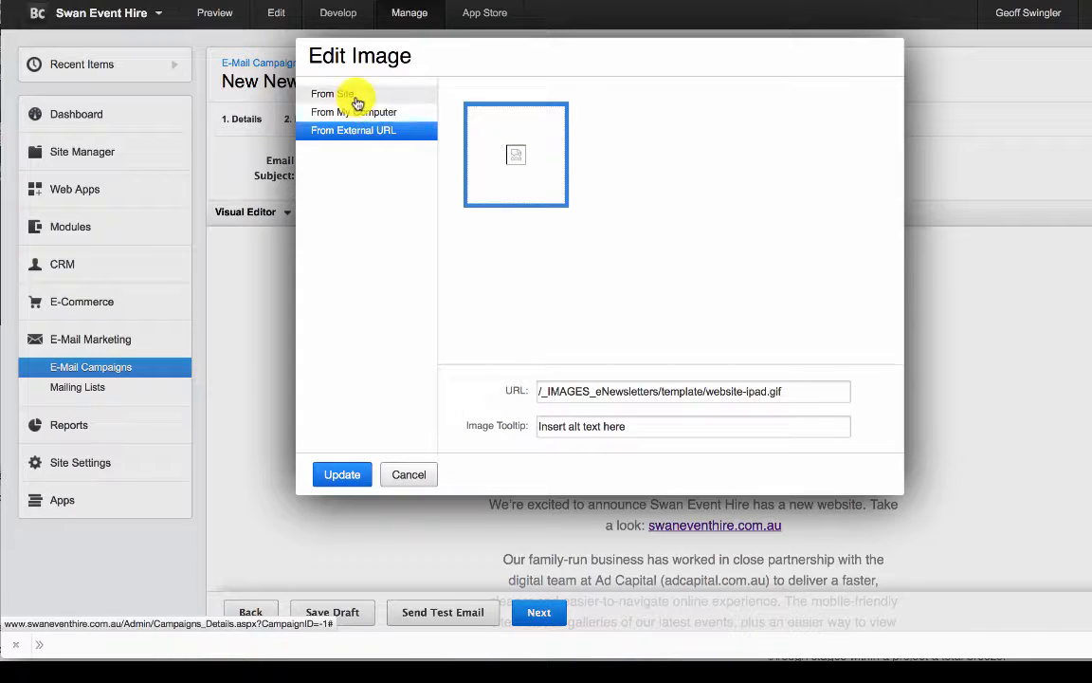
left_click(365, 95)
left_click(494, 166)
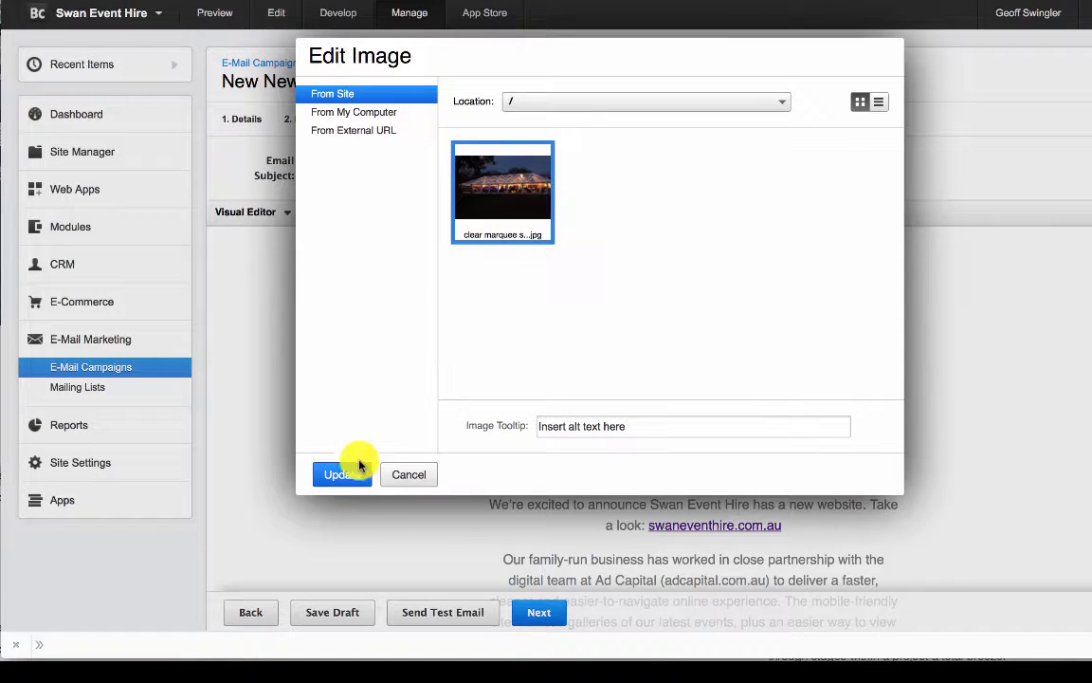
left_click(412, 474)
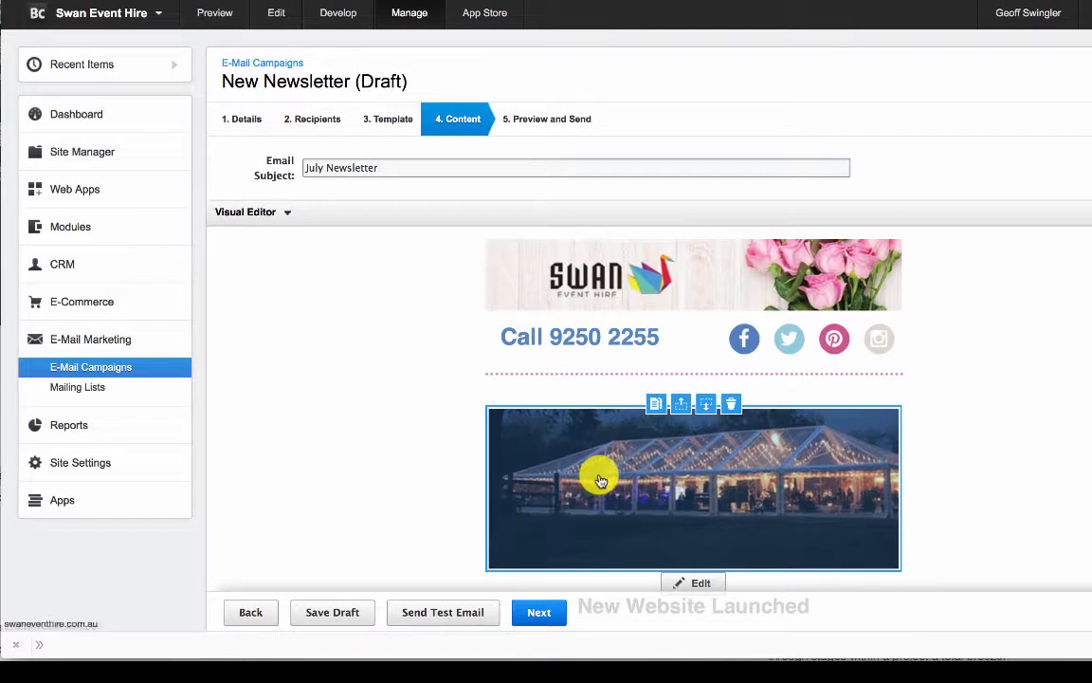
scroll(598, 474, "down", 3)
scroll(600, 480, "down", 5)
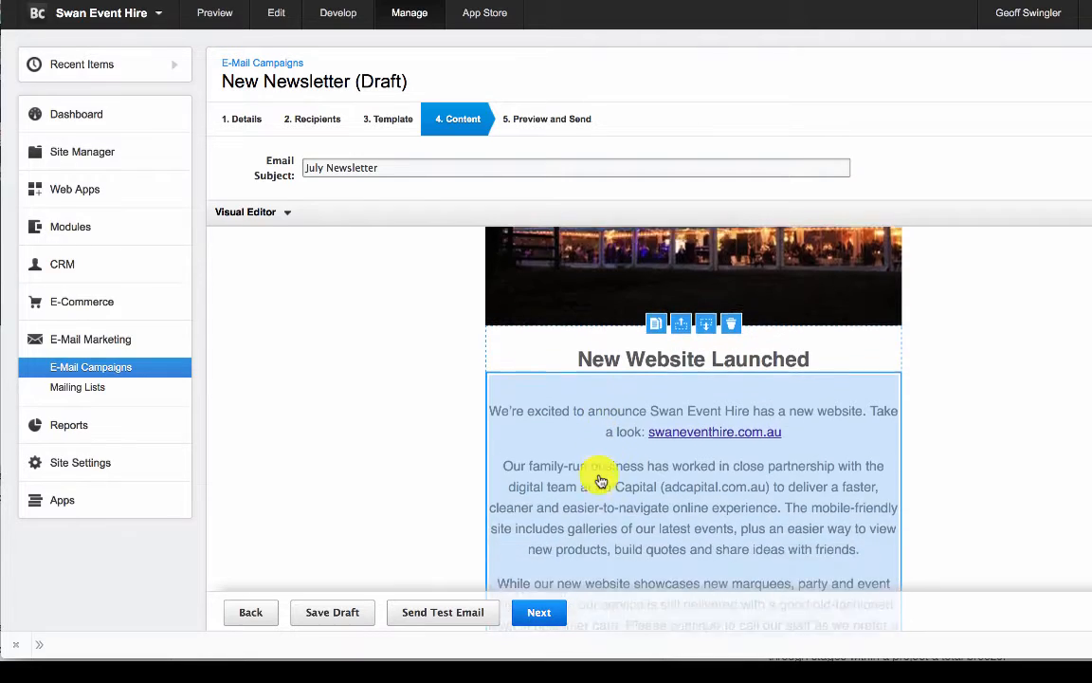
scroll(600, 480, "down", 2)
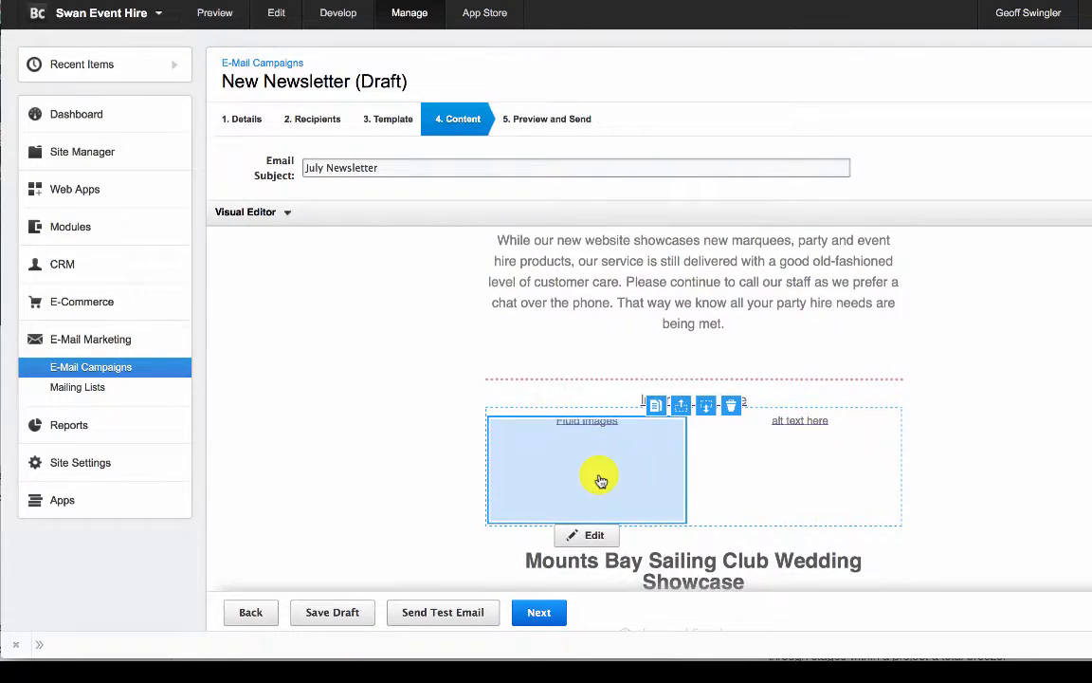
scroll(600, 481, "up", 7)
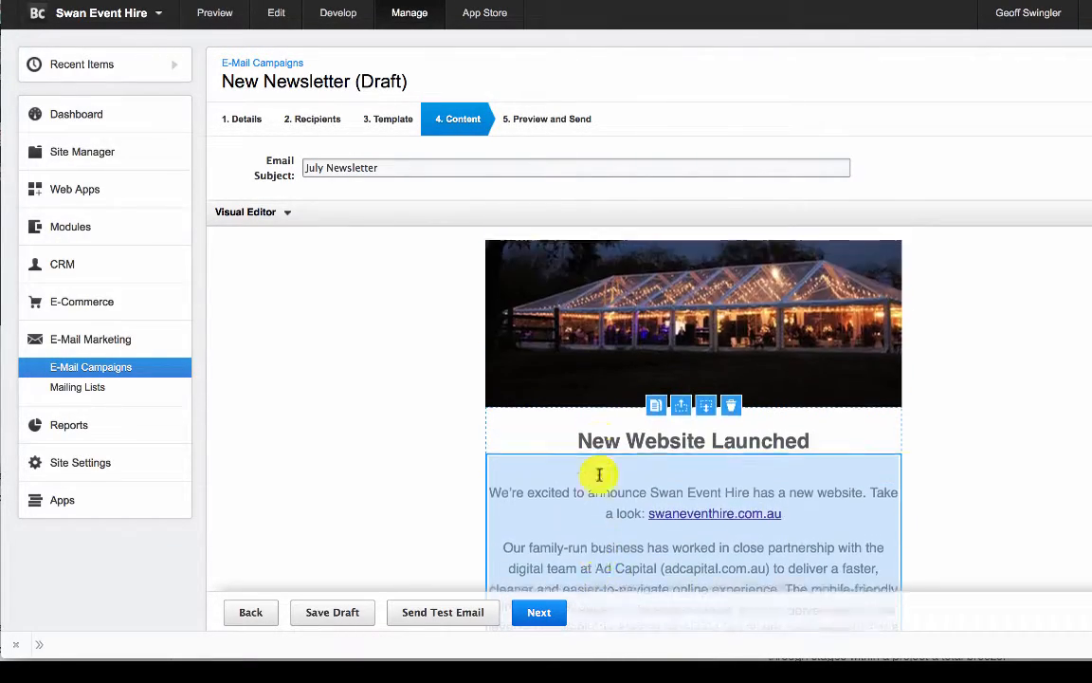
- Replace the first of the paired placeholder images above "Mounts Bay Sailing Club Wedding Showcase" with the clear marquee JPG from the site's files
scroll(600, 481, "down", 6)
double_click(593, 512)
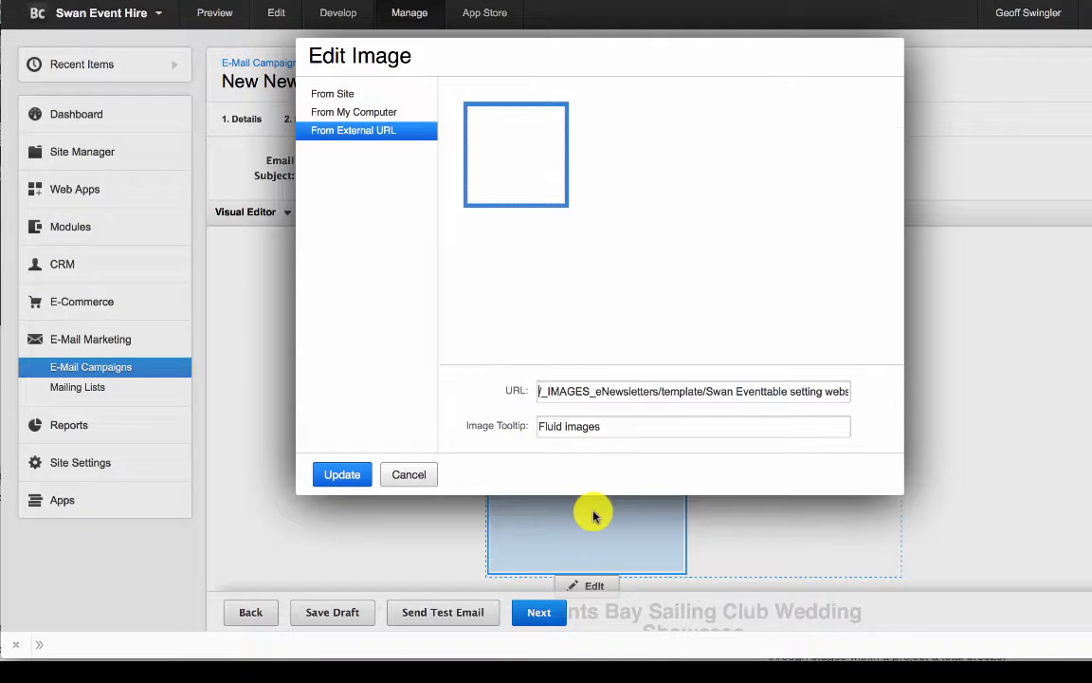
left_click(366, 96)
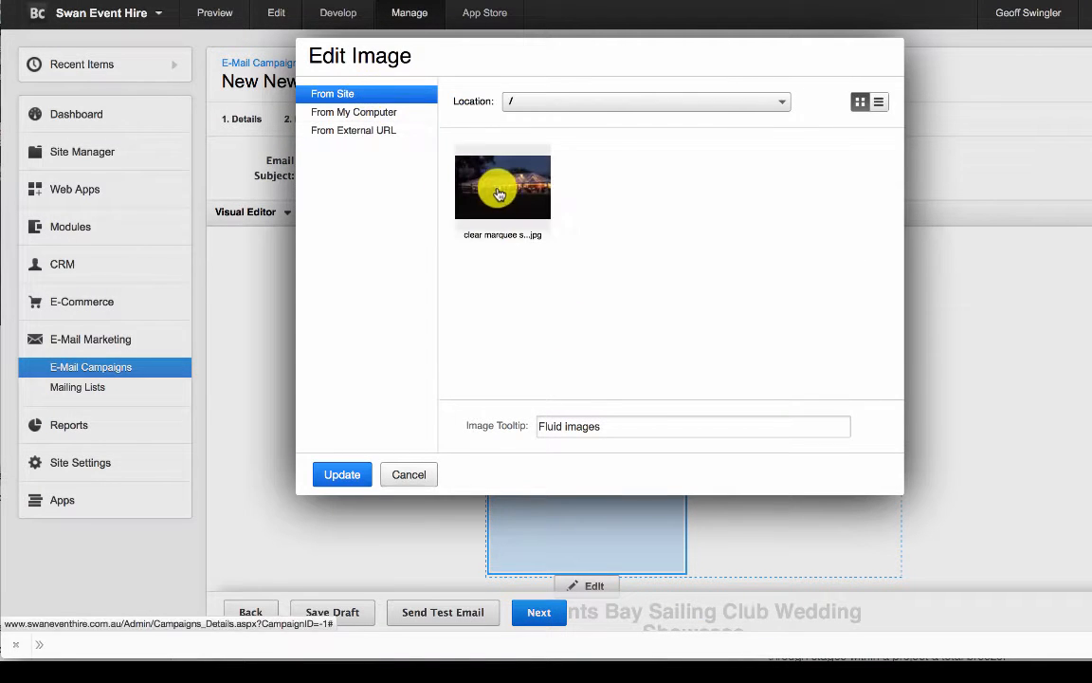
left_click(342, 474)
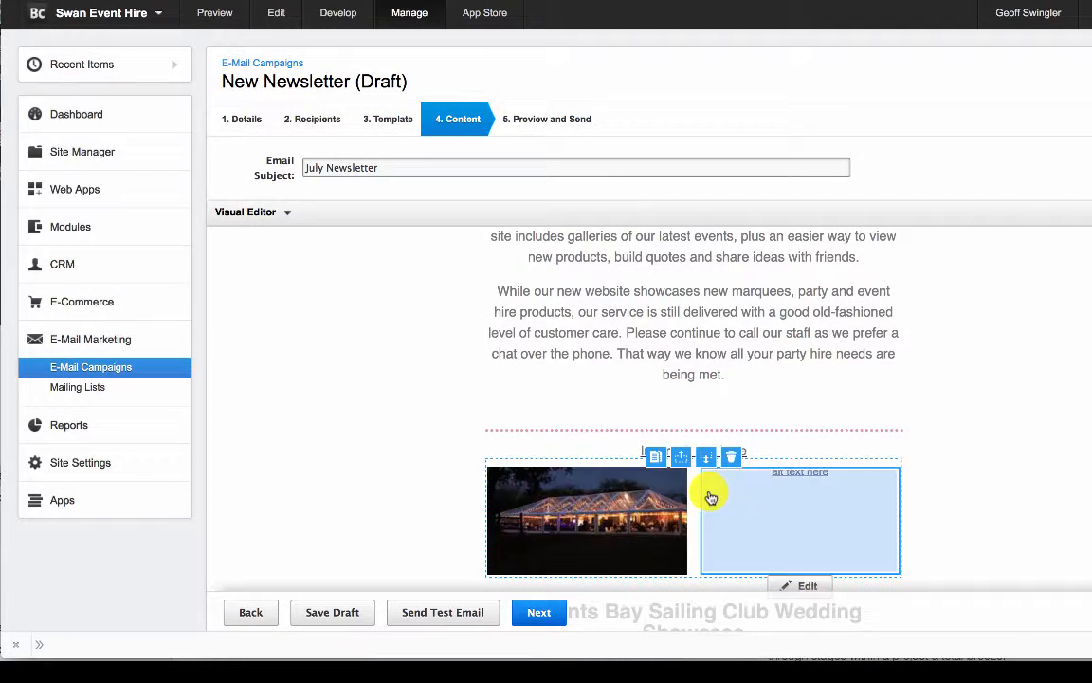
- Replace the second placeholder image of the pair above the wedding showcase heading with the same clear marquee JPG from the site's files
scroll(706, 500, "down", 2)
double_click(789, 425)
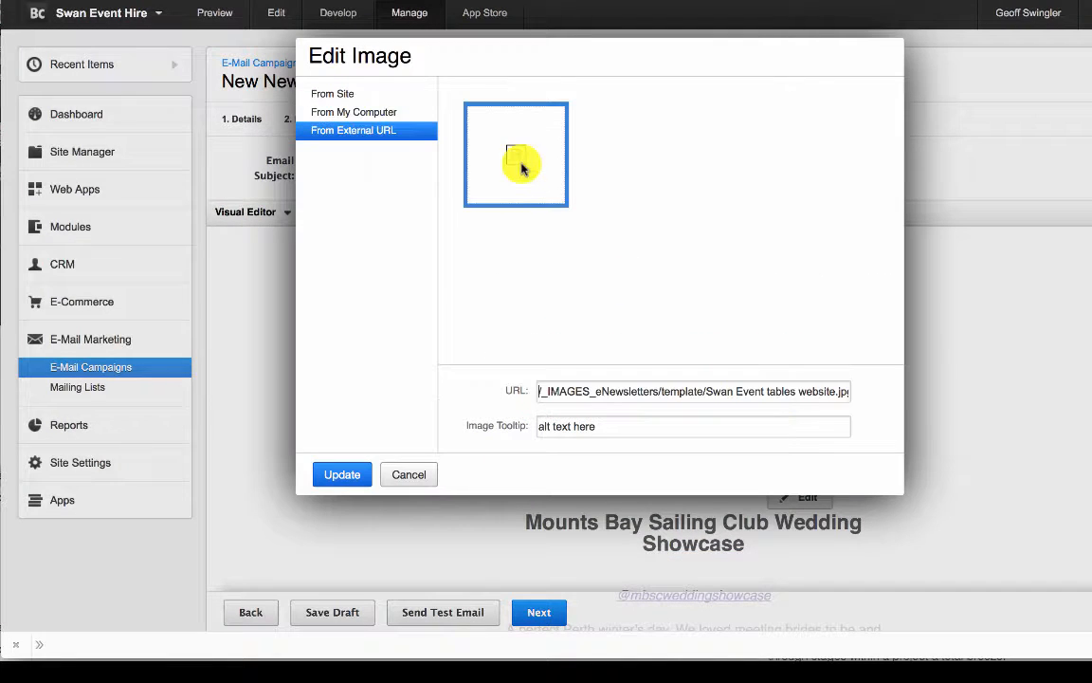
left_click(366, 95)
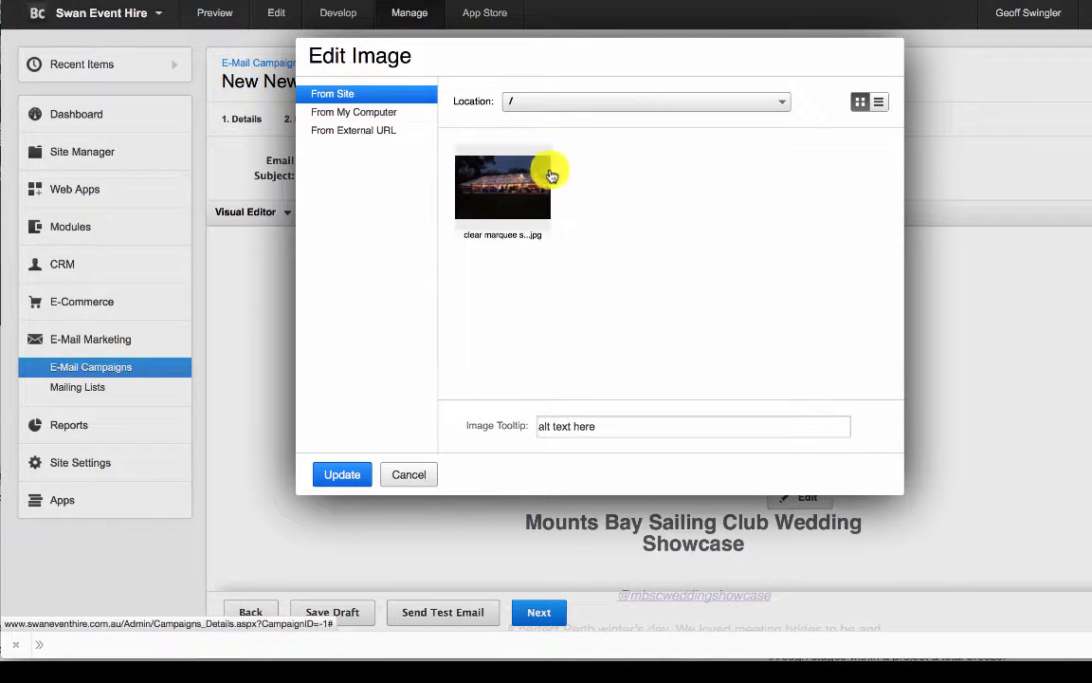
left_click(545, 172)
left_click(341, 474)
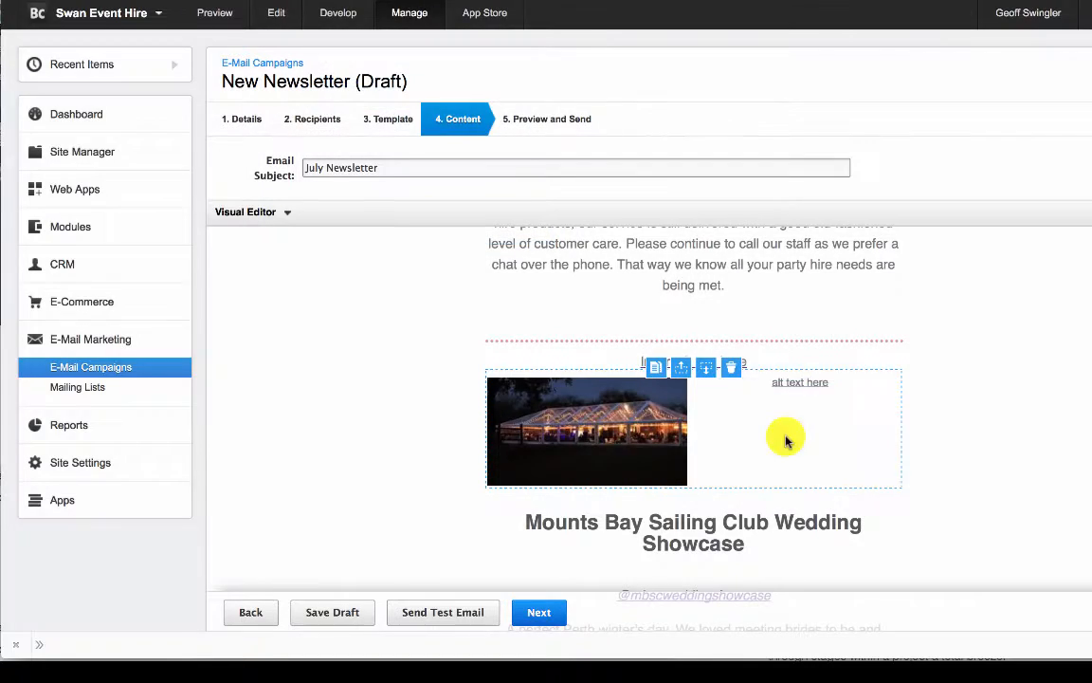
scroll(782, 462, "up", 10)
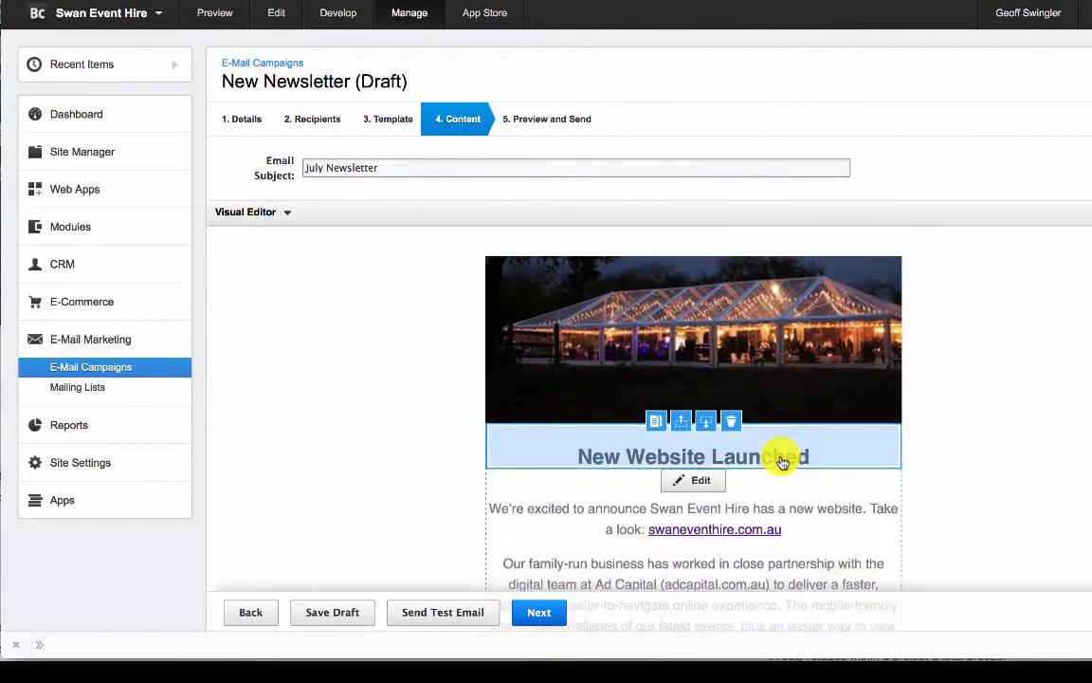
- Replace the placeholder image above "HBF Run for a Reason" with the HBF run for reason PNG from the site folder /_IMAGES/_eNewsletters/template/
scroll(963, 436, "down", 15)
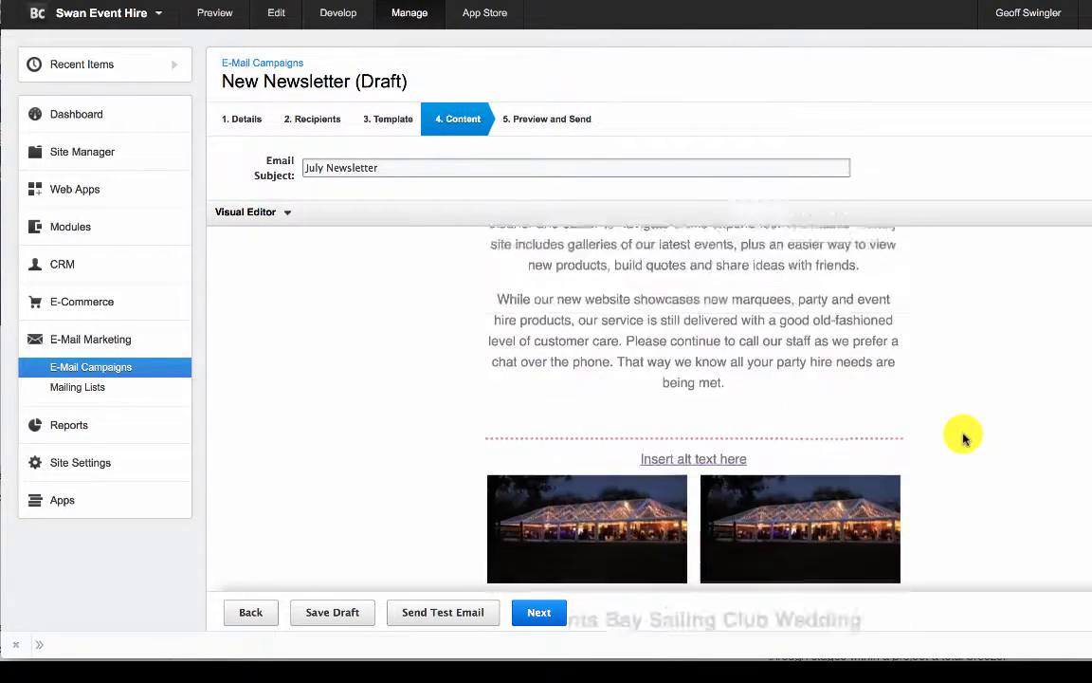
scroll(963, 436, "down", 3)
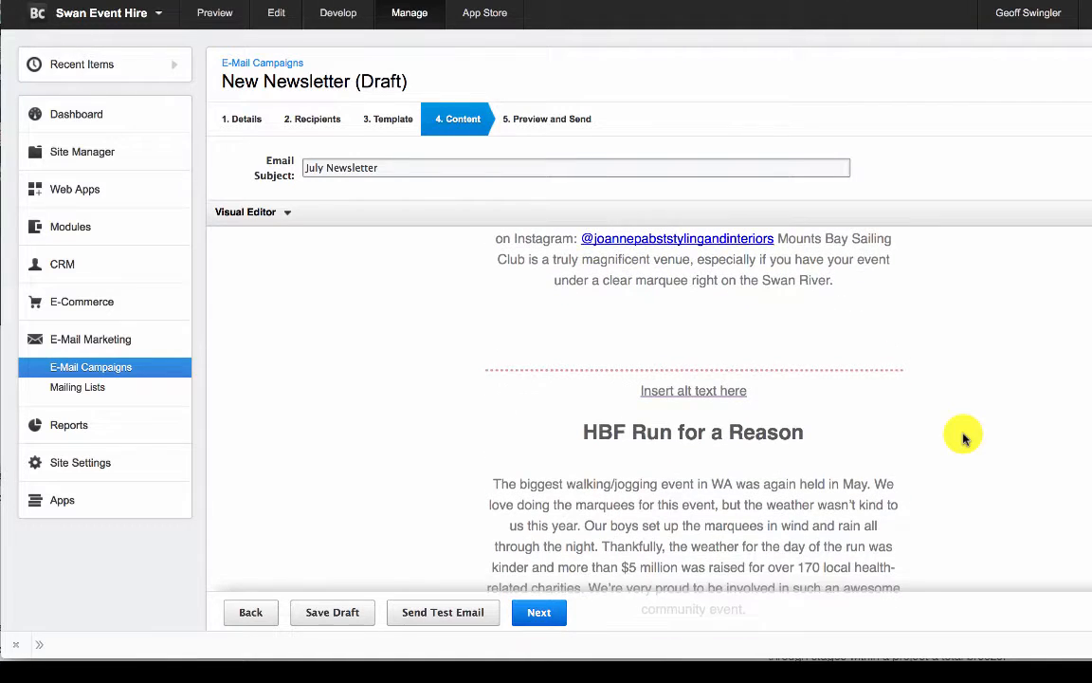
mouse_move(741, 408)
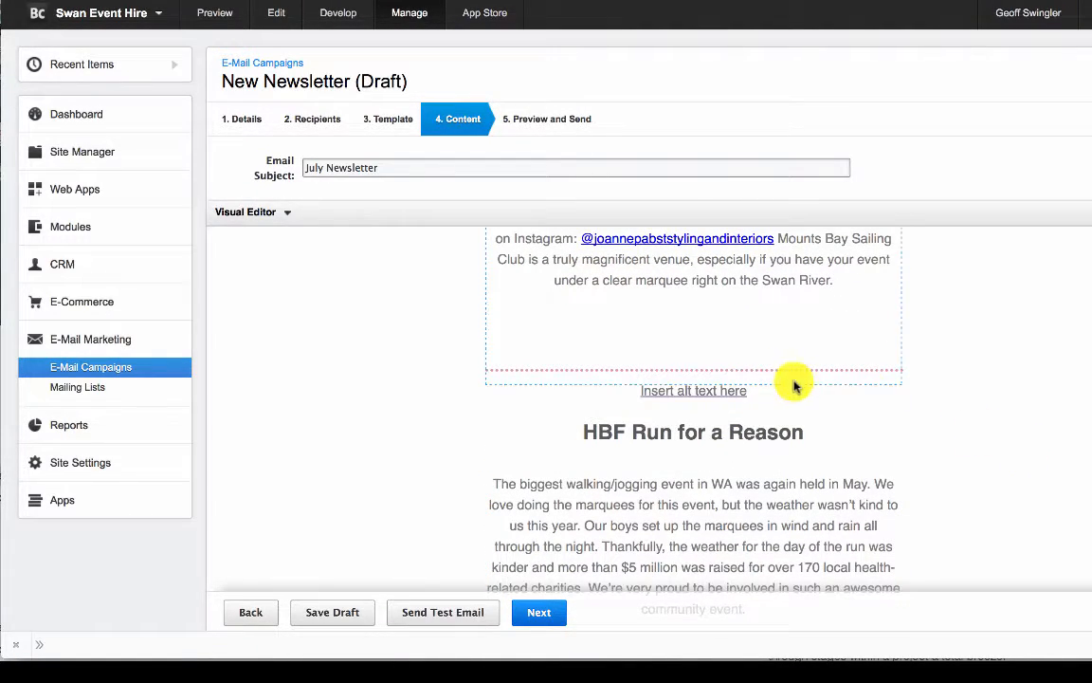
mouse_move(777, 397)
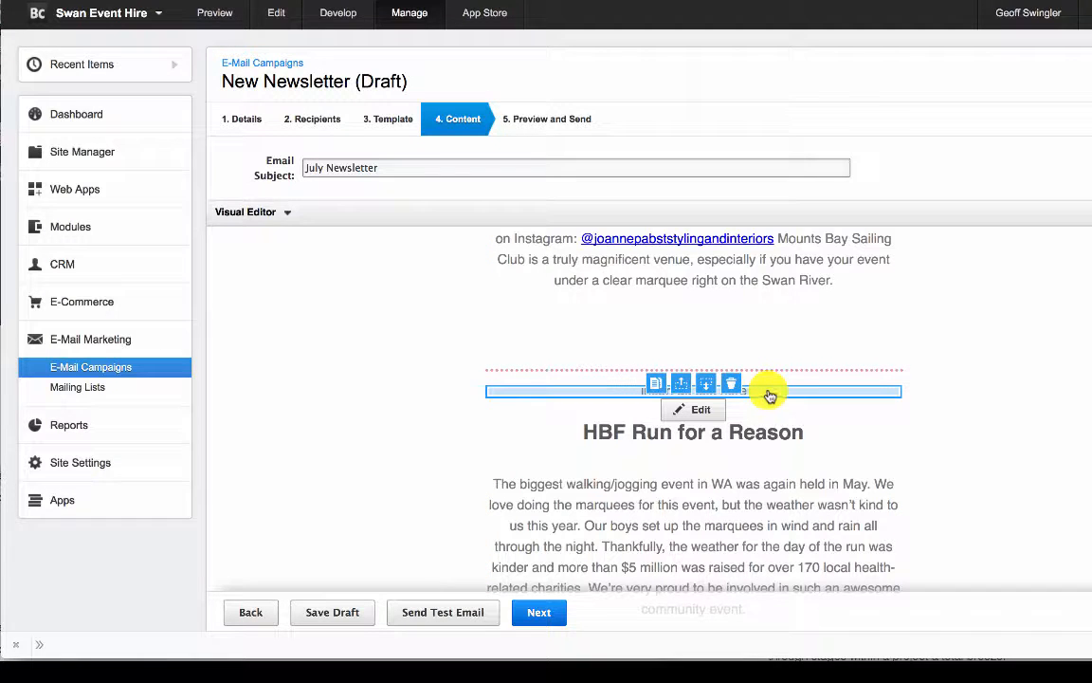
double_click(768, 392)
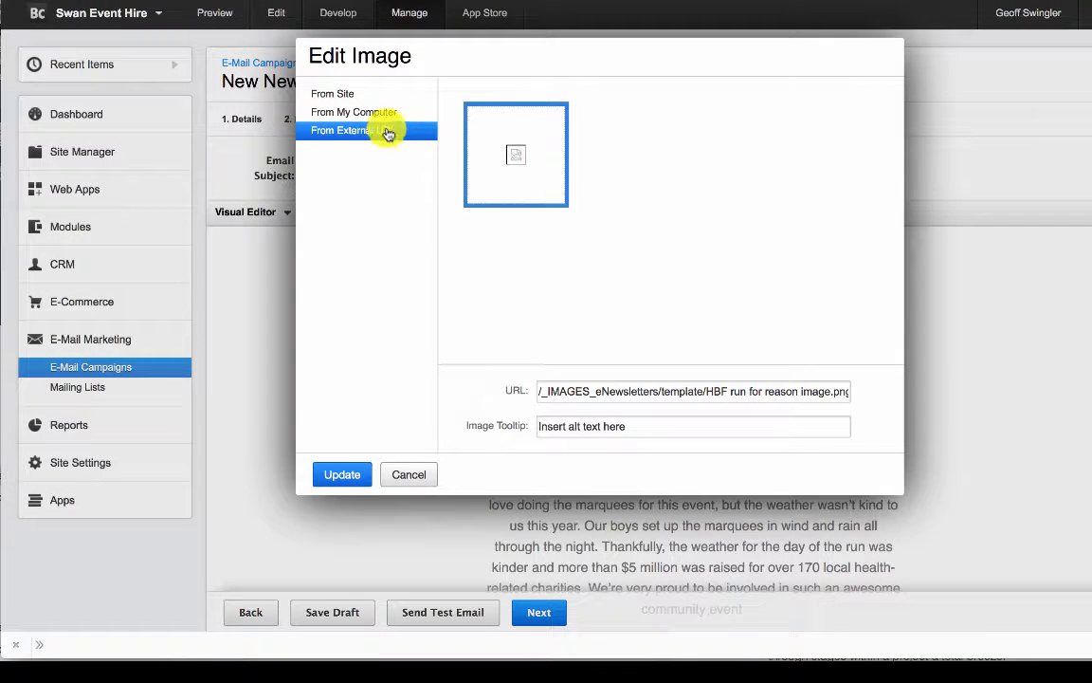
left_click(368, 96)
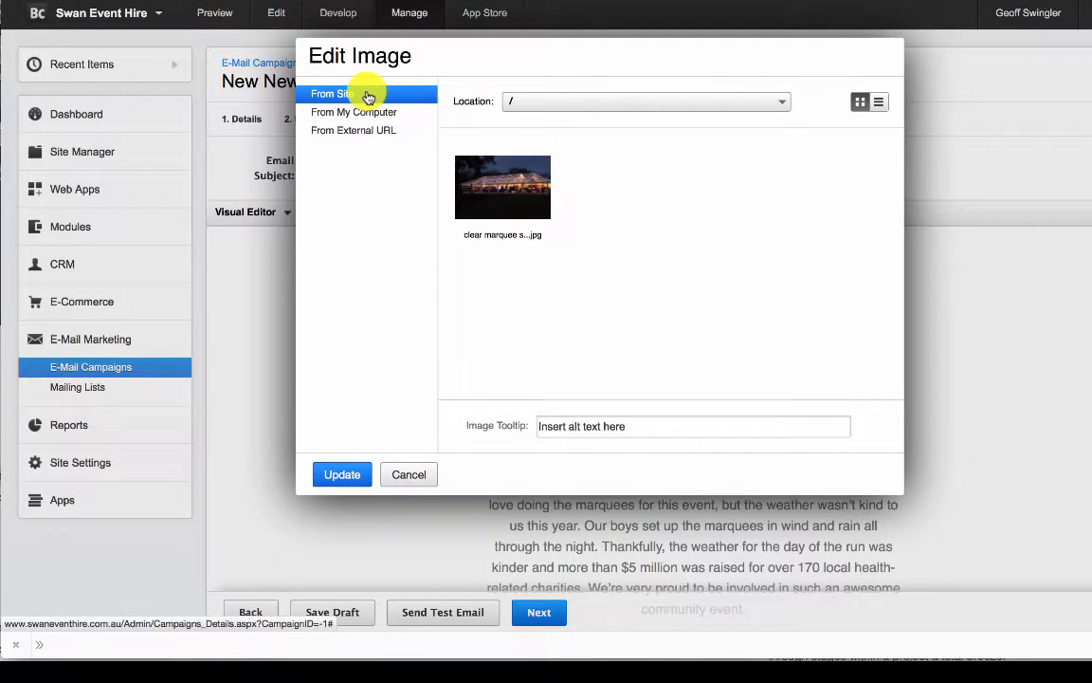
left_click(563, 102)
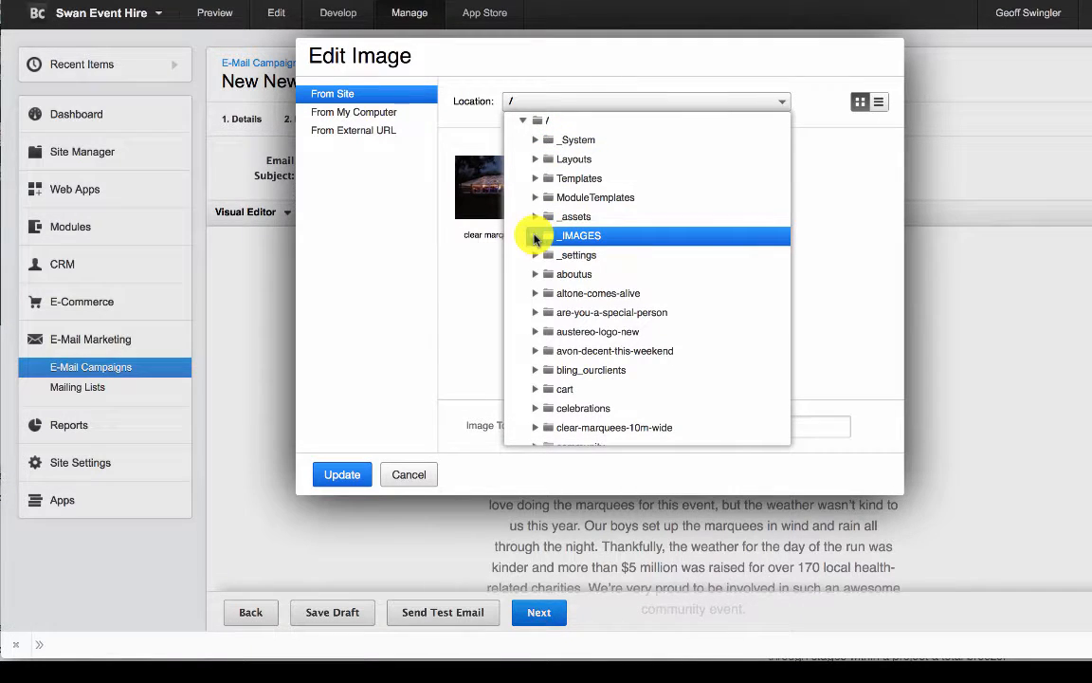
left_click(533, 236)
left_click(595, 256)
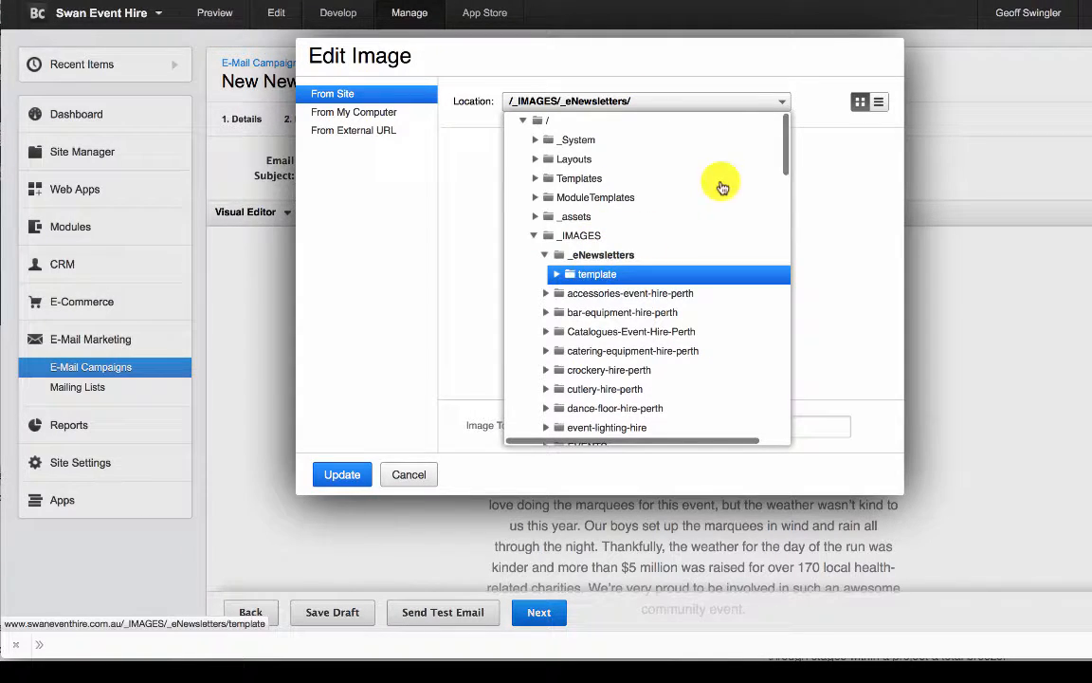
left_click(611, 274)
scroll(639, 325, "down", 1)
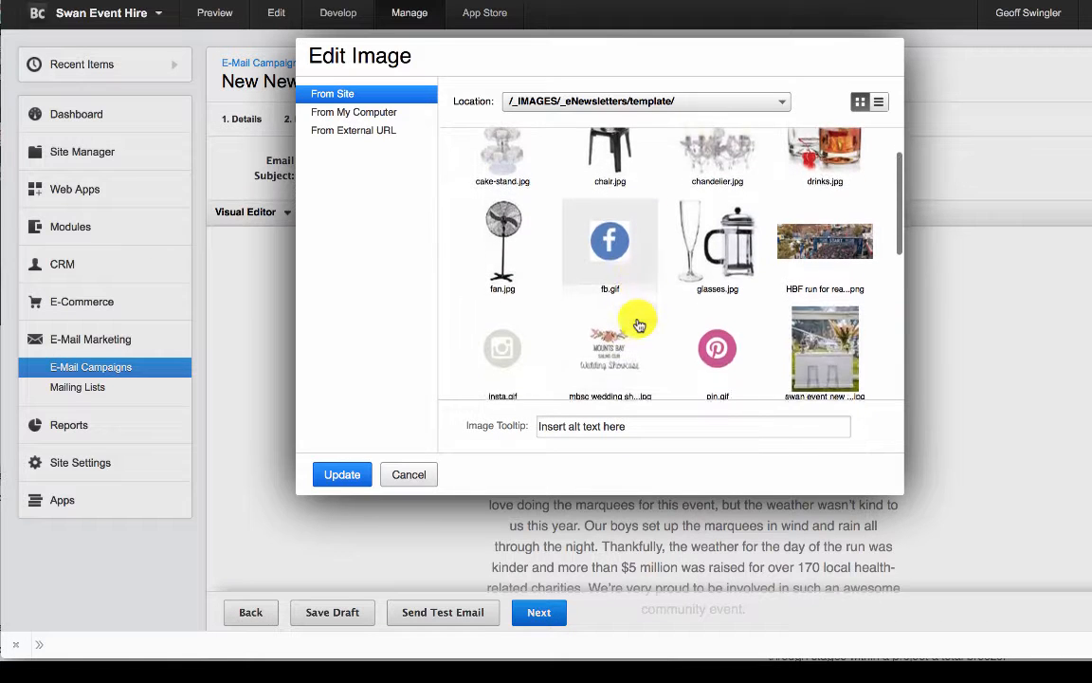
left_click(853, 237)
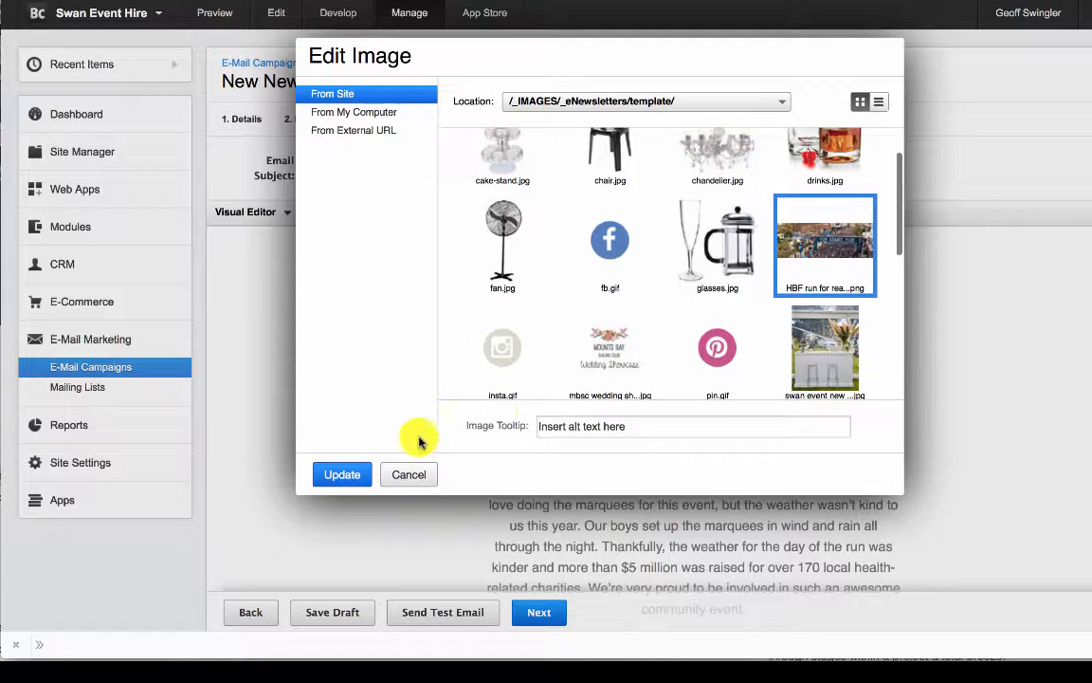
left_click(348, 474)
mouse_move(598, 432)
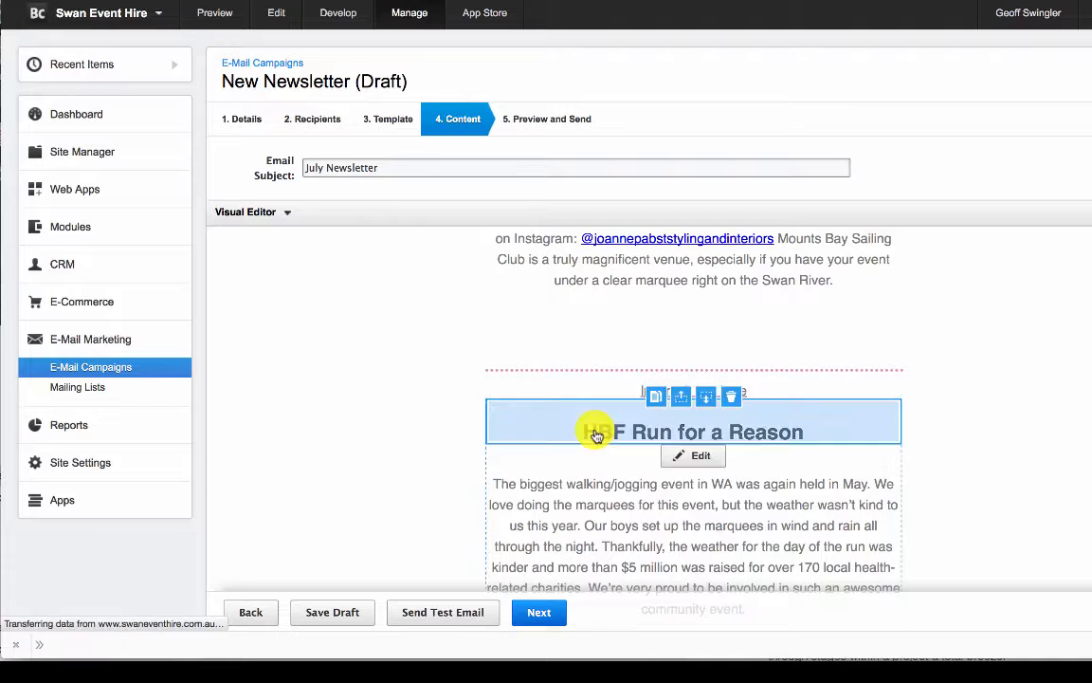
- Review the newsletter's remaining sections and inspect the header banner's image settings without changing them
scroll(597, 428, "down", 5)
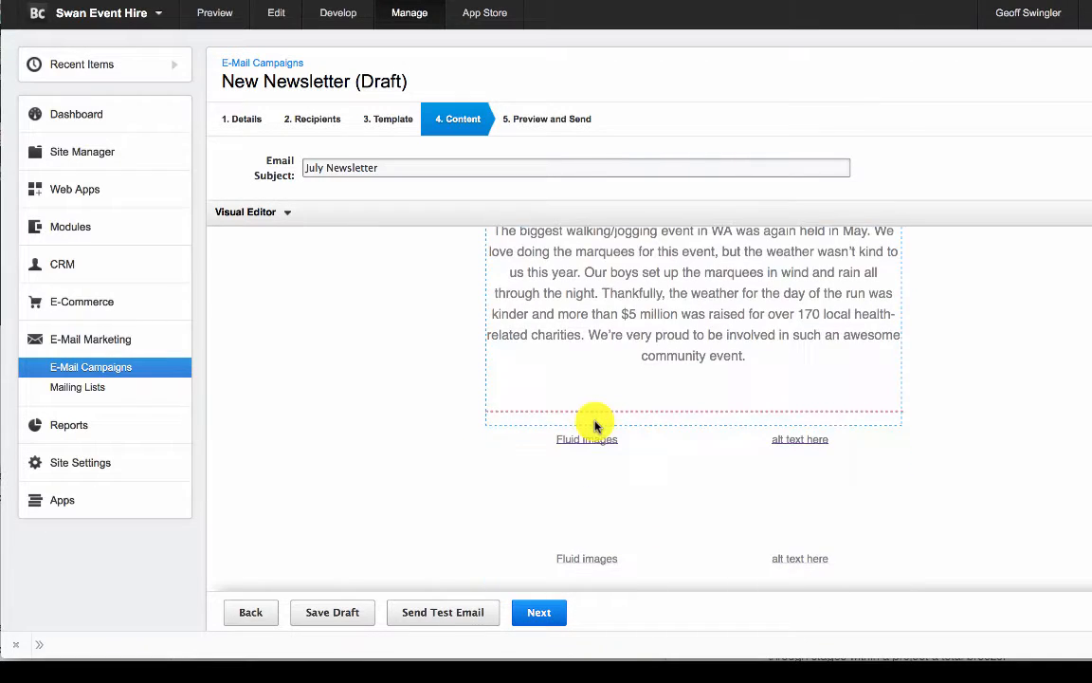
scroll(597, 428, "down", 5)
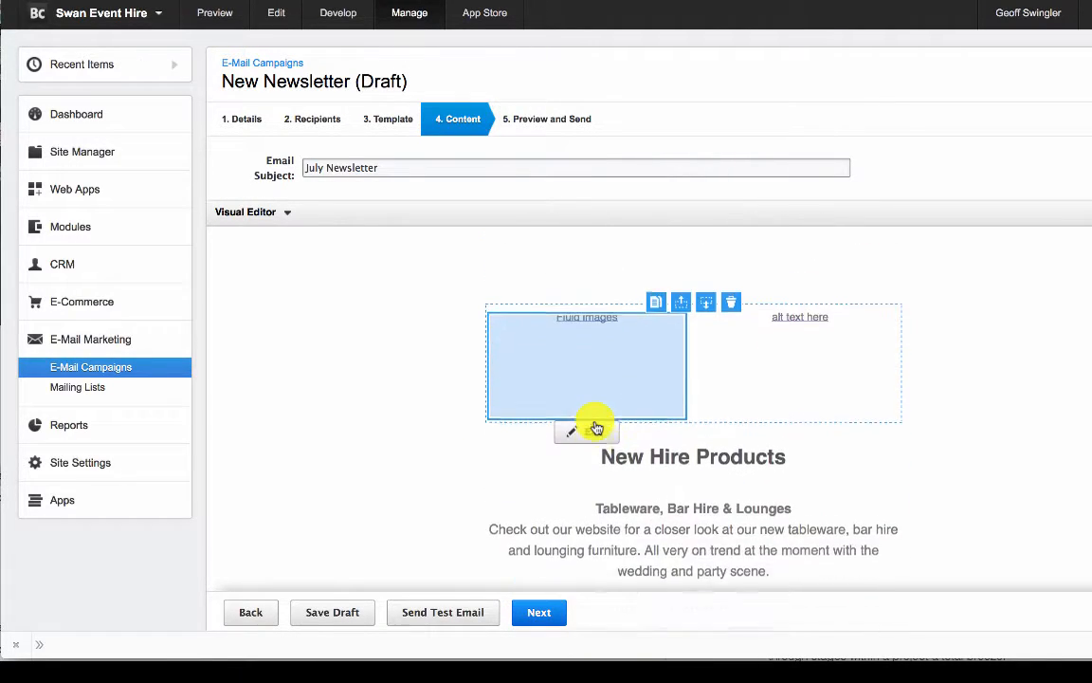
scroll(598, 428, "down", 2)
scroll(598, 427, "up", 6)
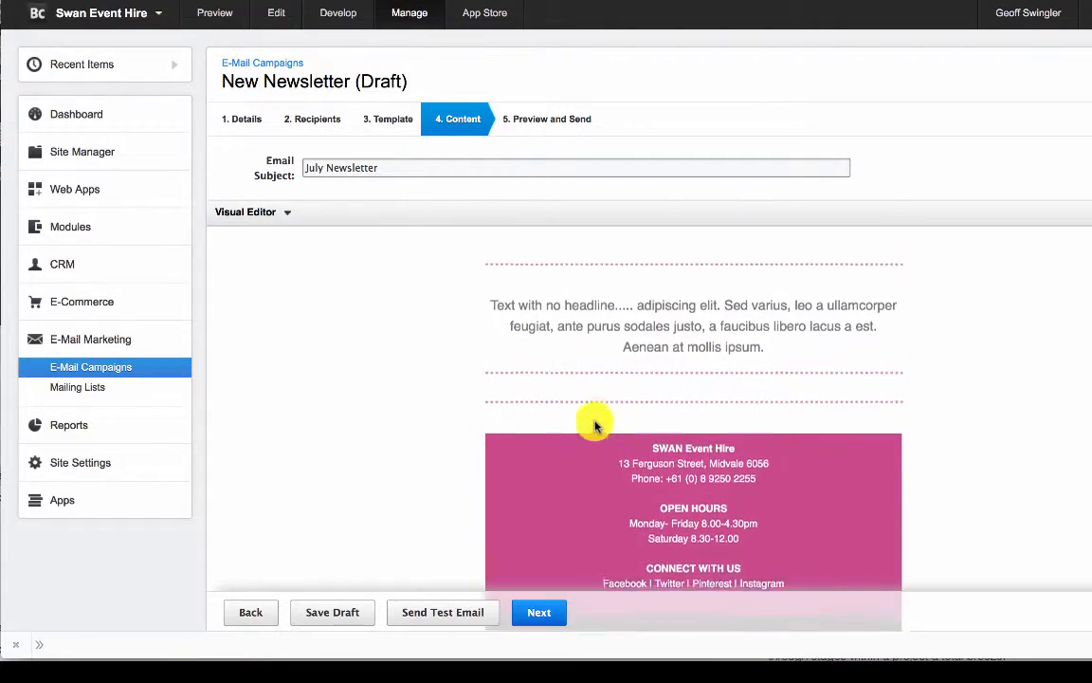
scroll(596, 427, "up", 10)
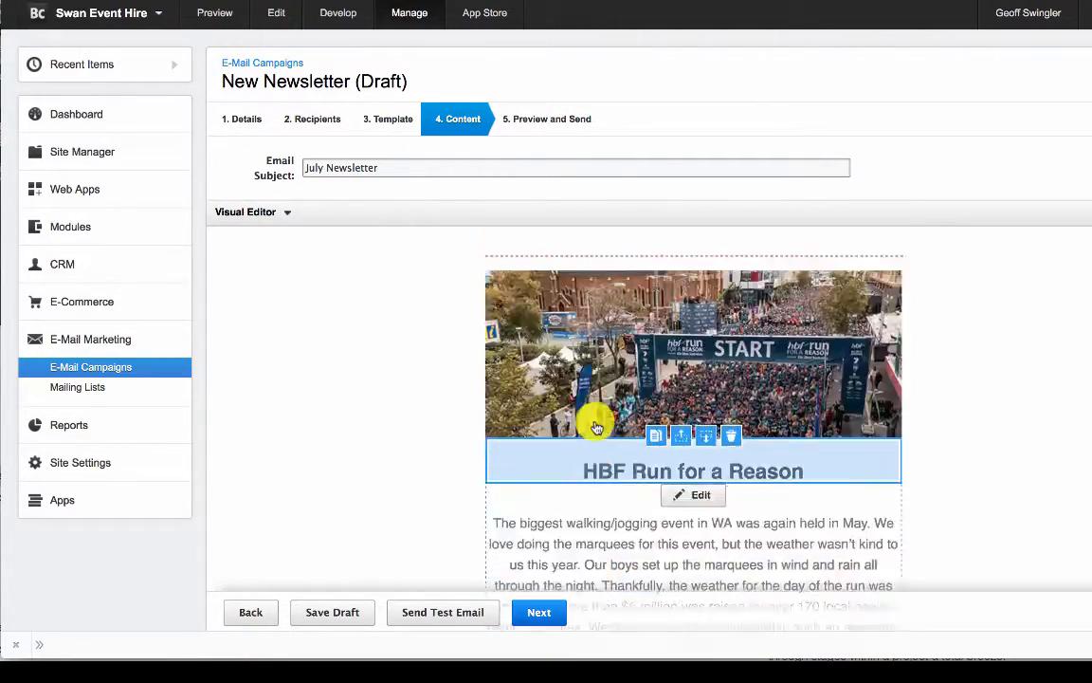
scroll(595, 427, "up", 8)
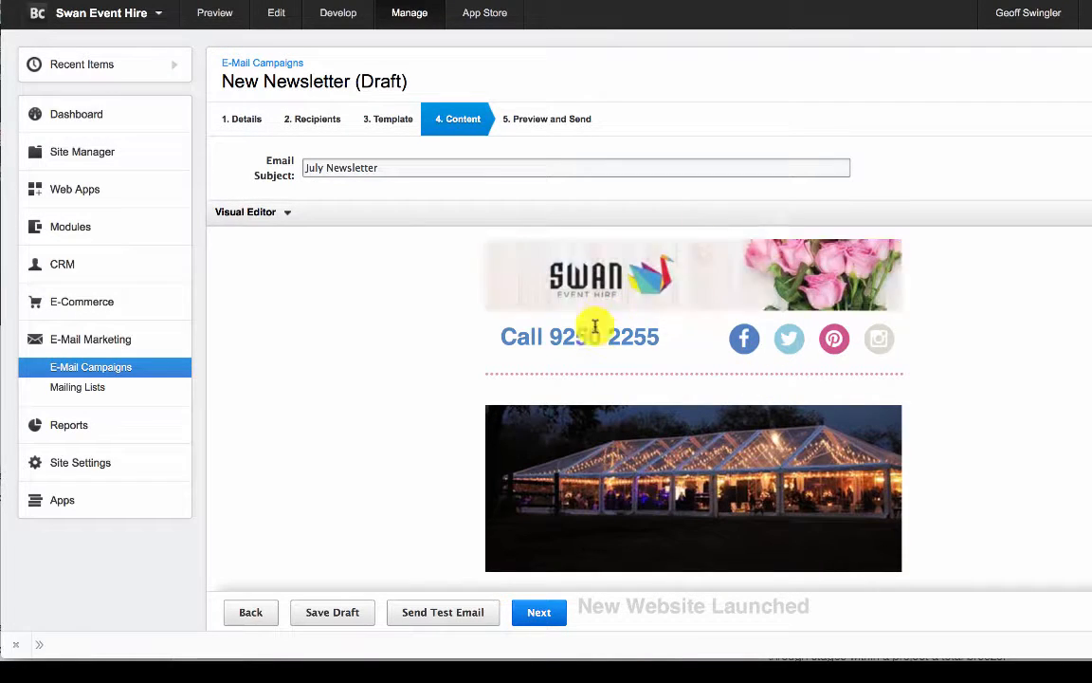
left_click(735, 296)
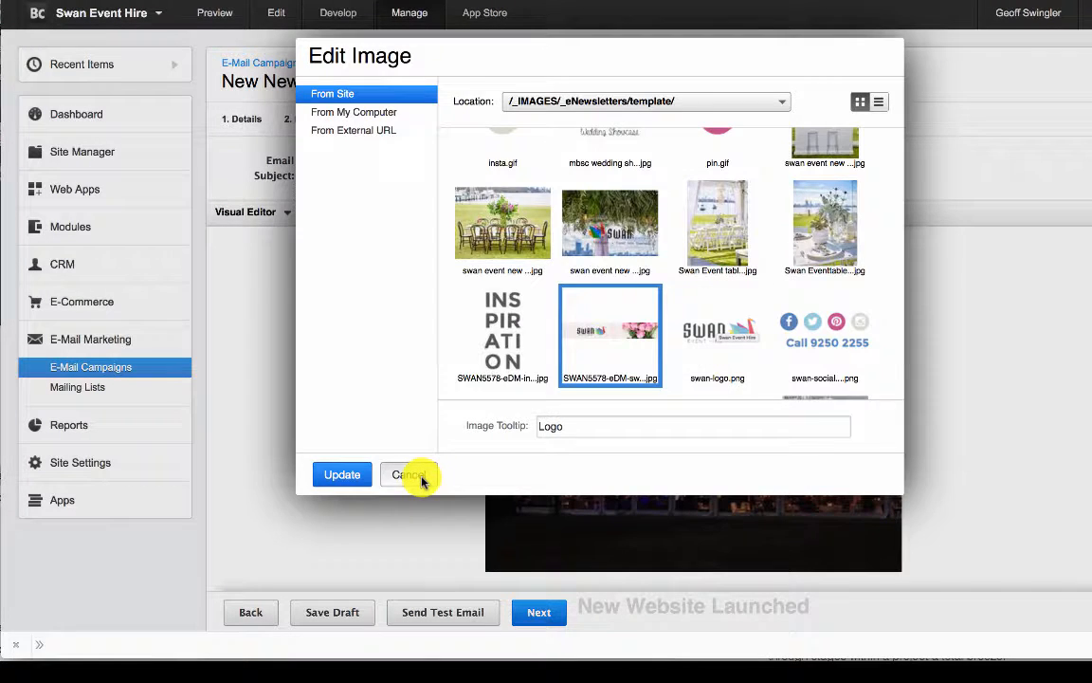
left_click(413, 476)
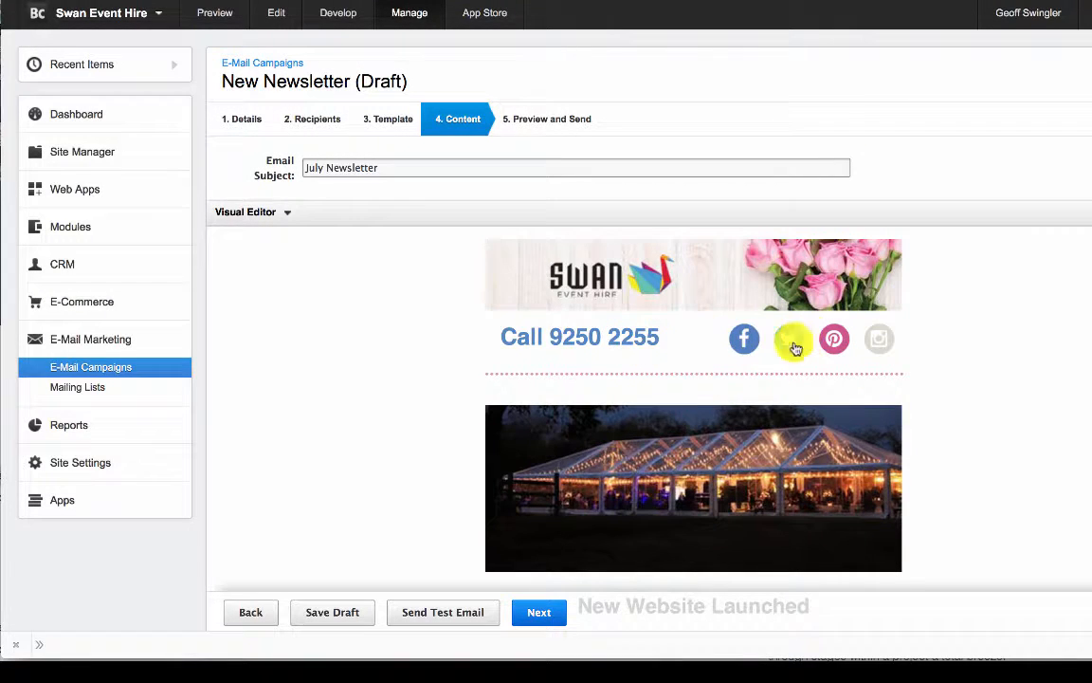
- Duplicate the marquee image block above the "New Website Launched" heading and check the copy in the layout
scroll(691, 446, "down", 3)
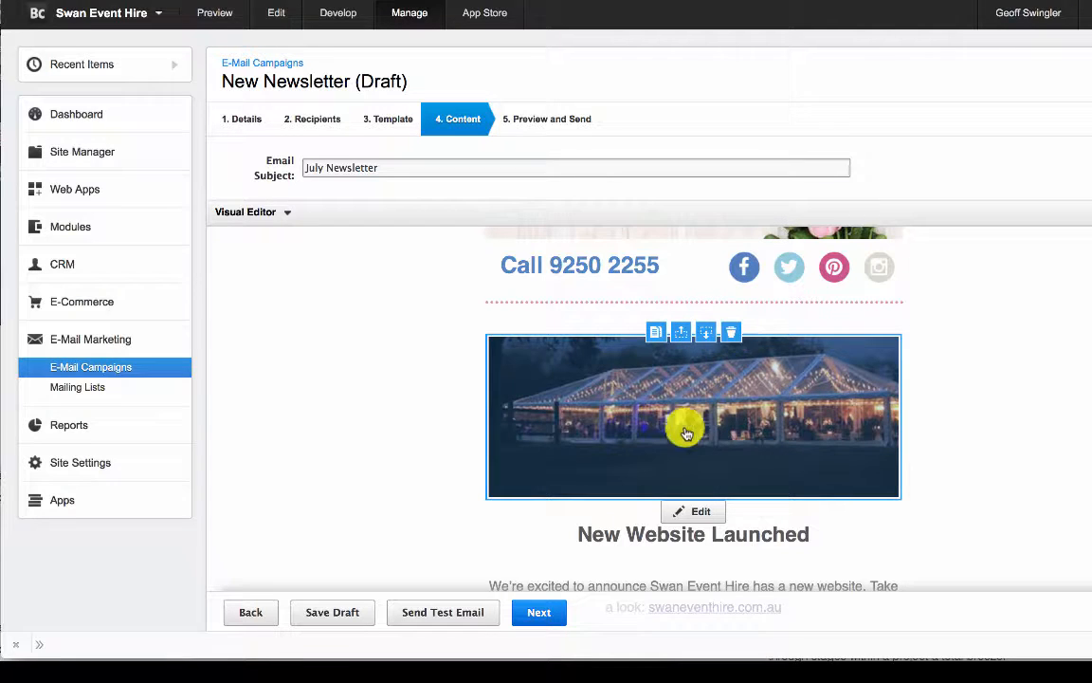
scroll(680, 436, "down", 1)
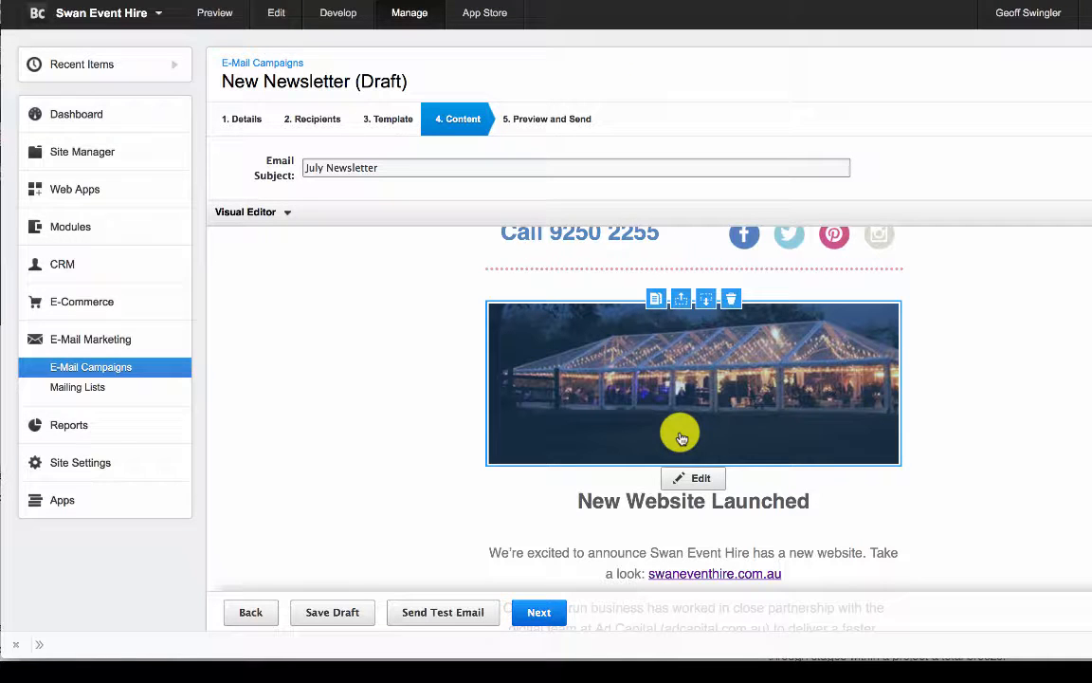
left_click(658, 301)
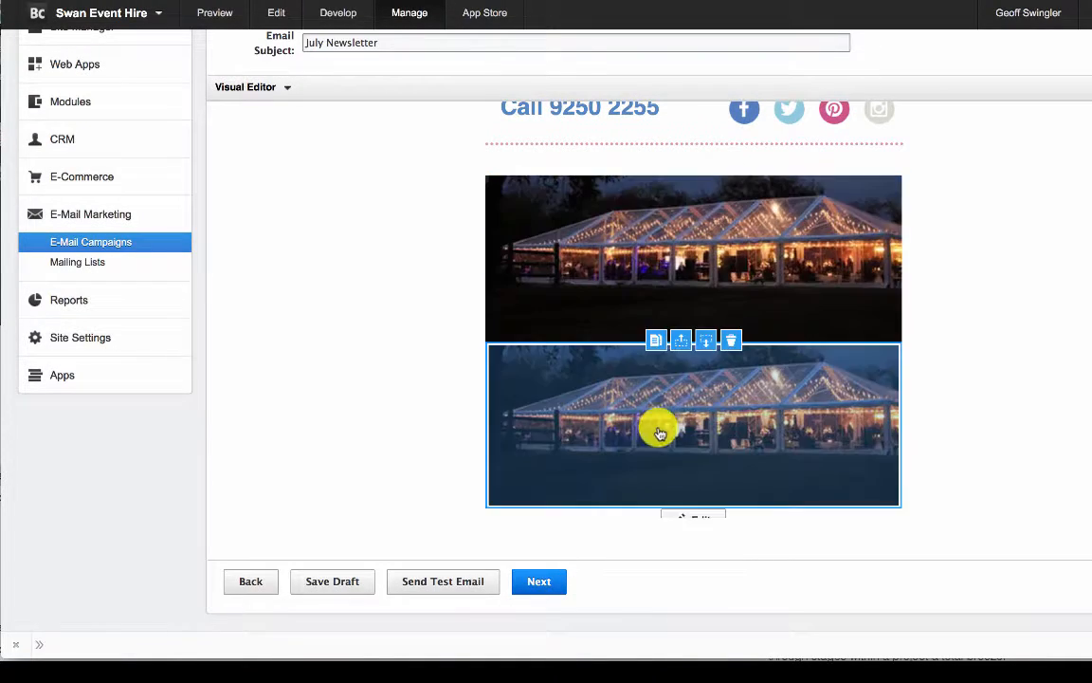
scroll(652, 436, "down", 3)
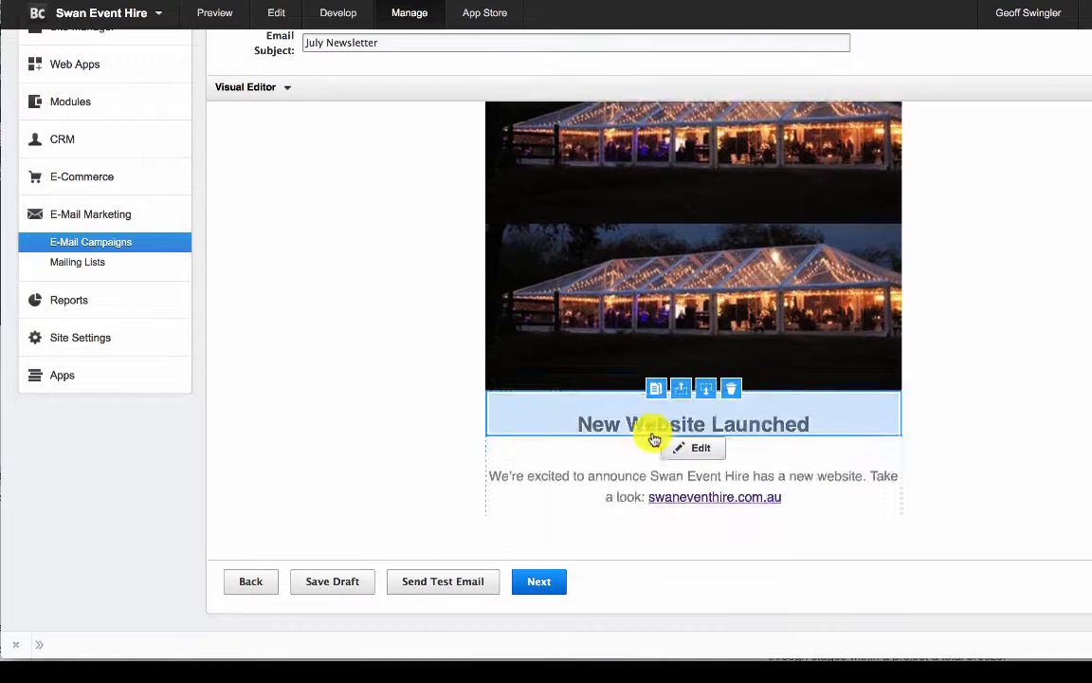
scroll(603, 495, "down", 3)
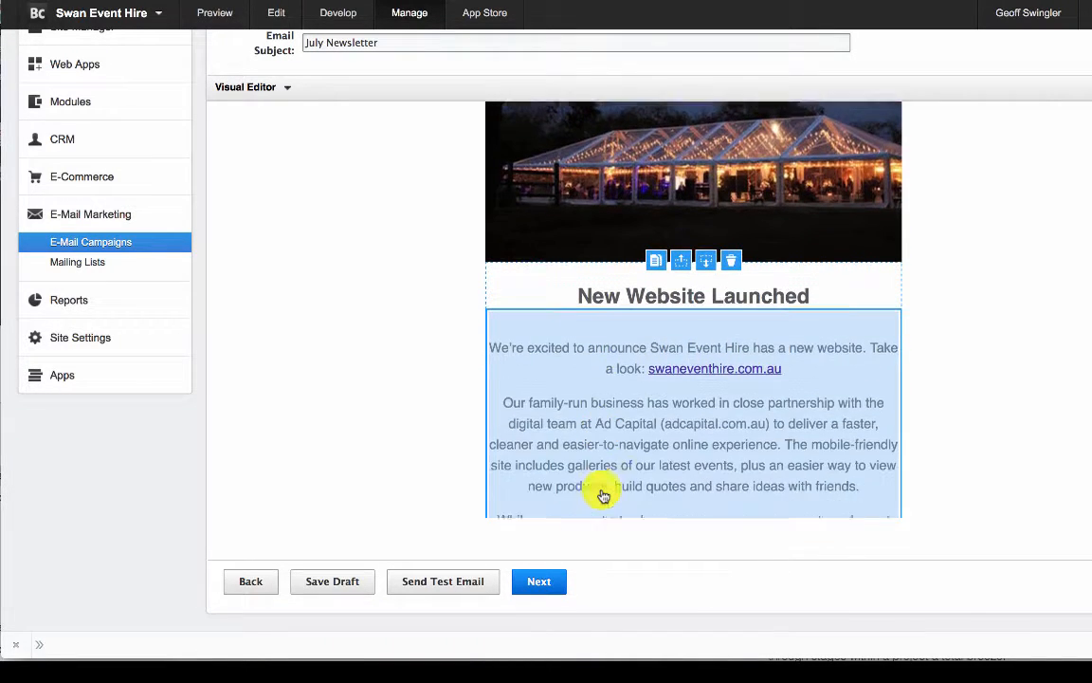
scroll(597, 495, "down", 1)
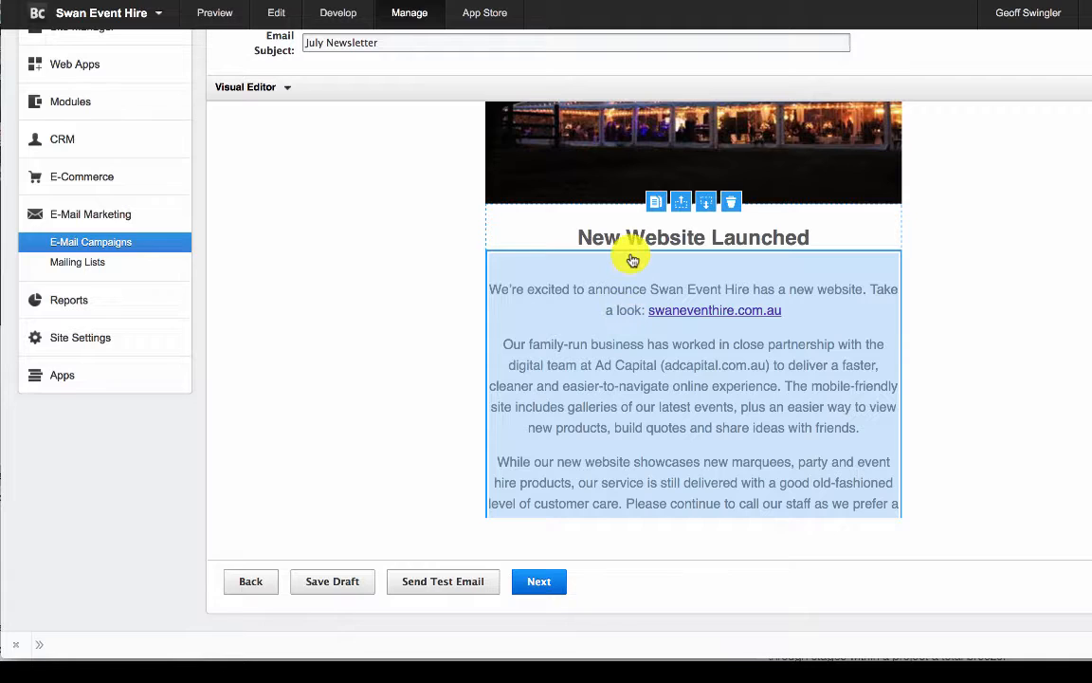
scroll(673, 289, "up", 2)
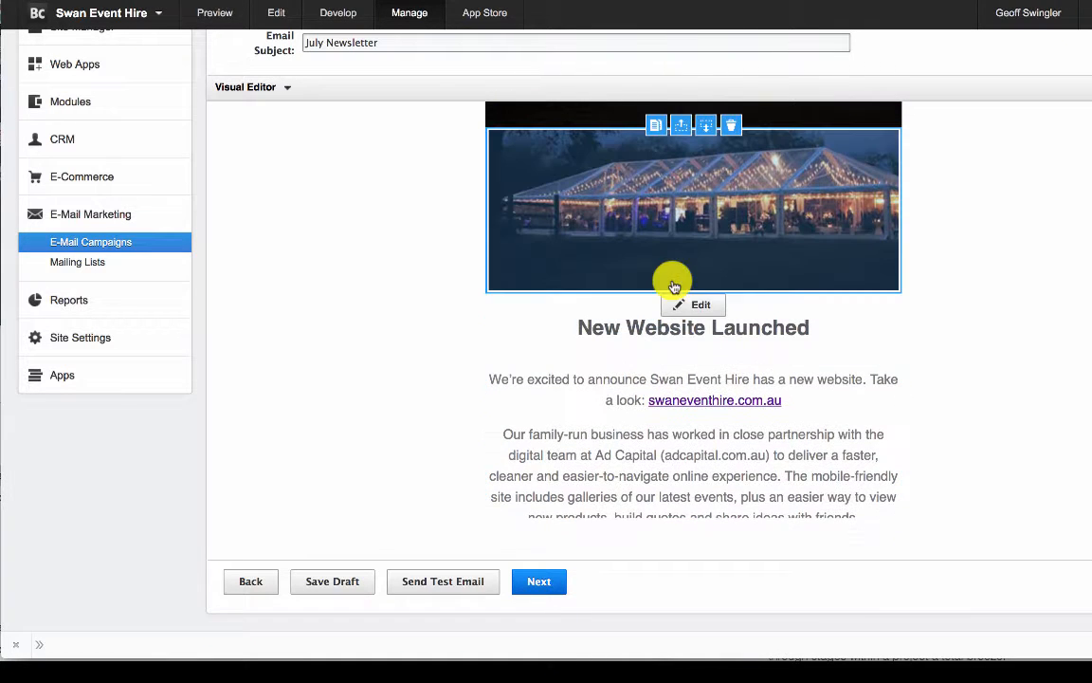
- Remove the duplicate marquee image from above the "New Website Launched" heading
left_click(709, 131)
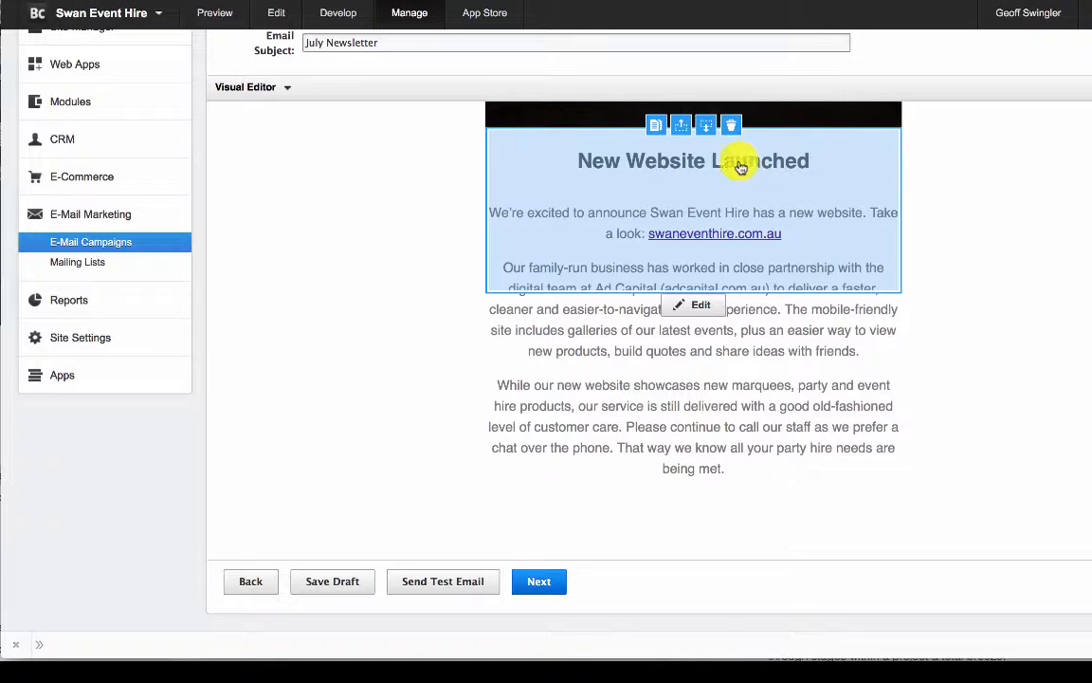
left_click(709, 140)
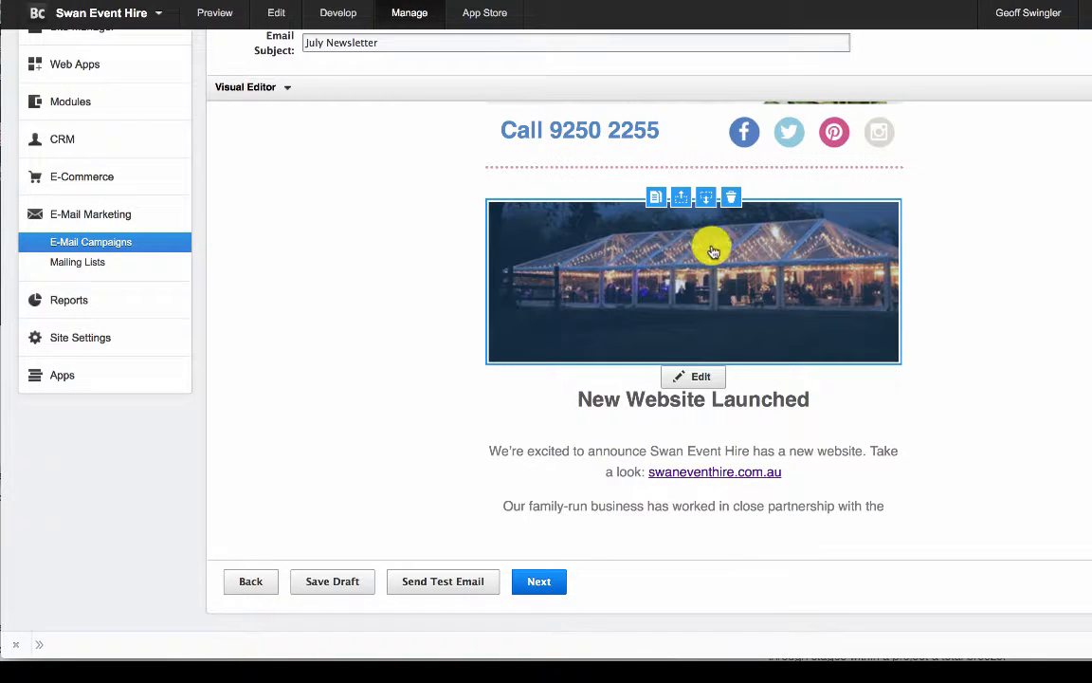
scroll(689, 356, "down", 3)
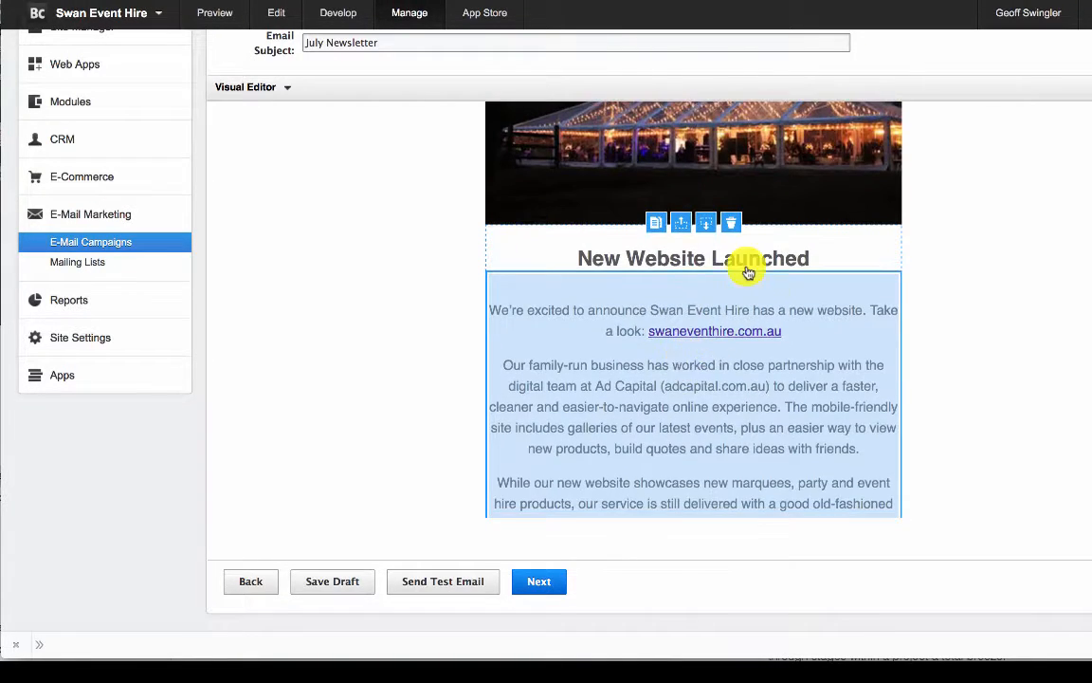
- Move the two-image marquee block down past the Mounts Bay Sailing Club text and below the HBF run photo
scroll(590, 491, "down", 8)
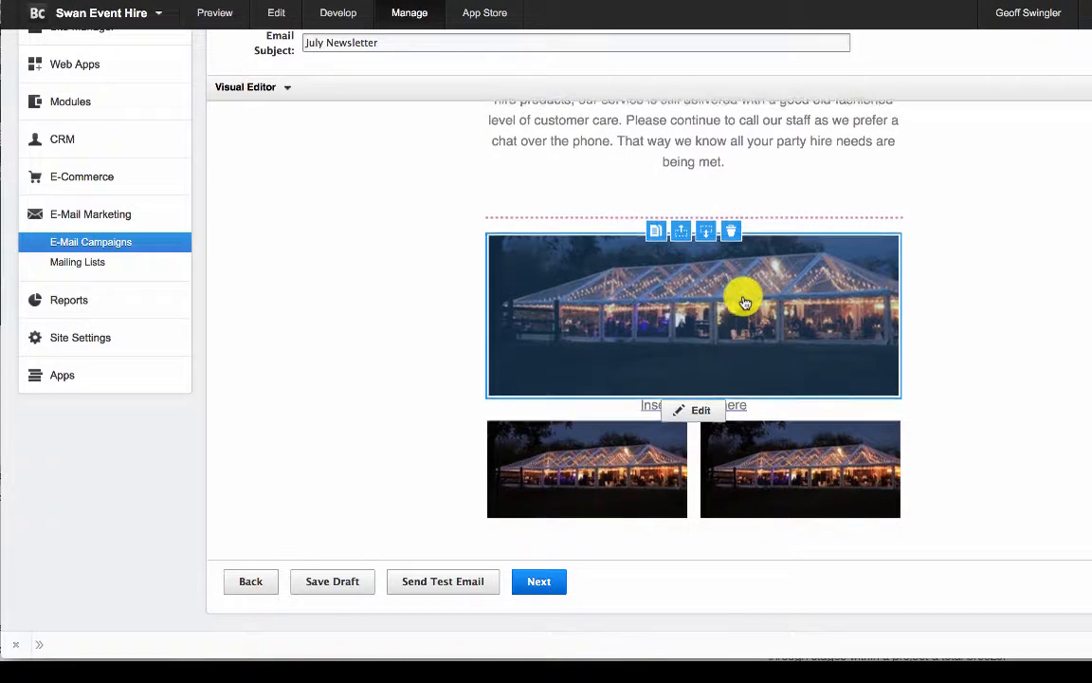
scroll(746, 302, "down", 4)
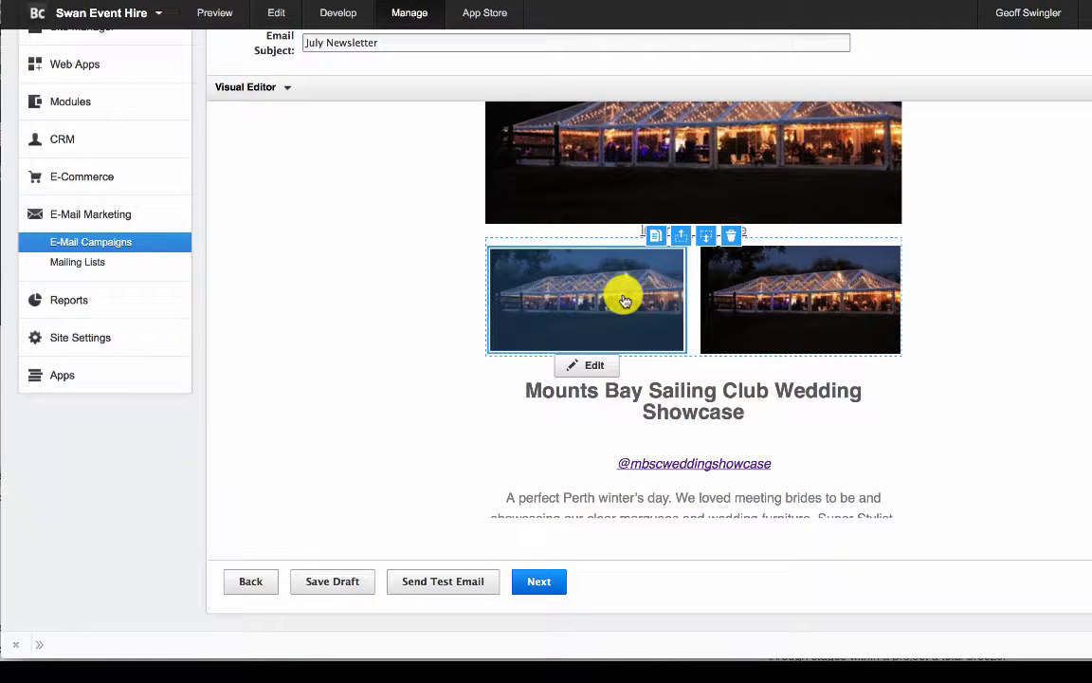
left_click(709, 239)
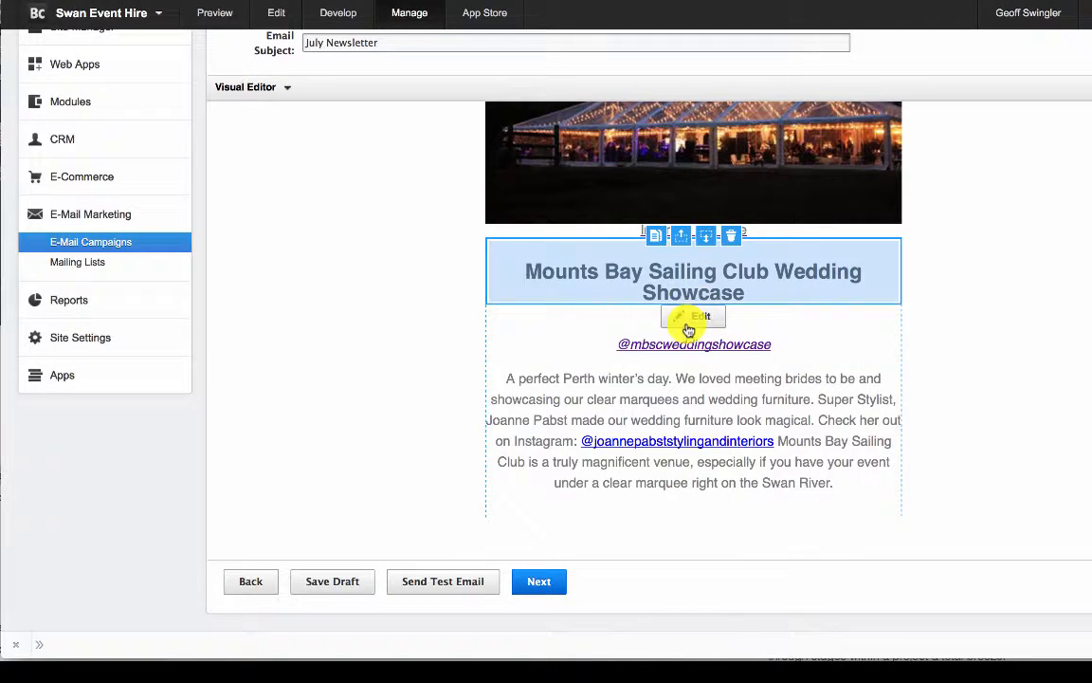
scroll(690, 324, "down", 5)
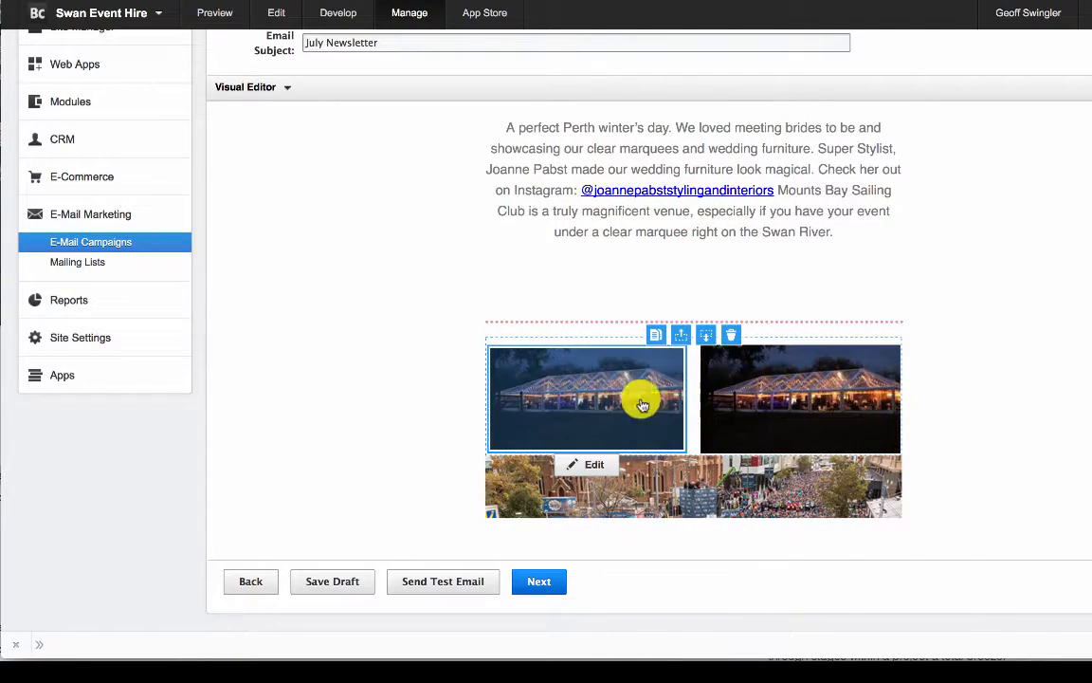
scroll(622, 419, "down", 5)
scroll(618, 420, "up", 1)
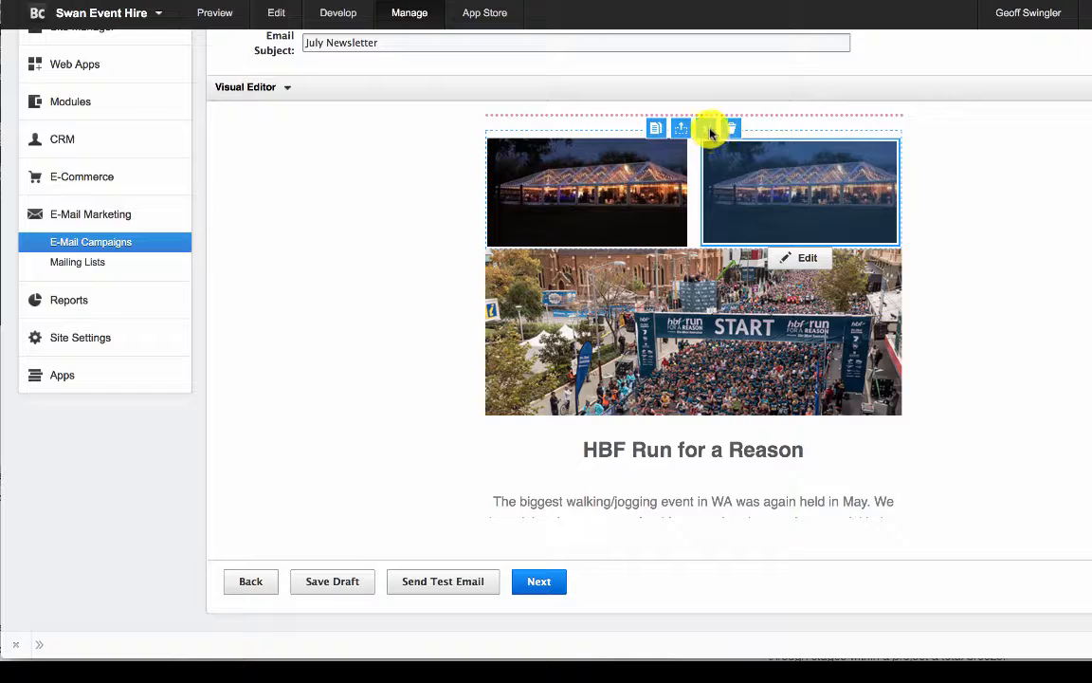
left_click(710, 132)
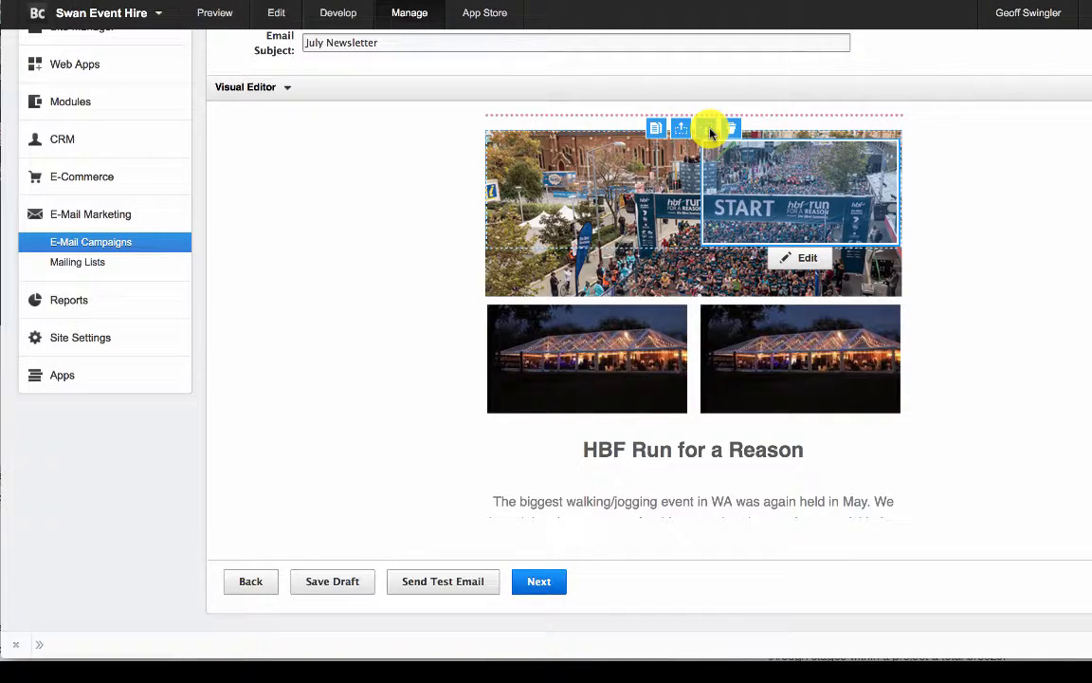
- Replace the heading "Mounts Bay Sailing Club Wedding Showcase" with "Text" and update the block
scroll(746, 247, "up", 8)
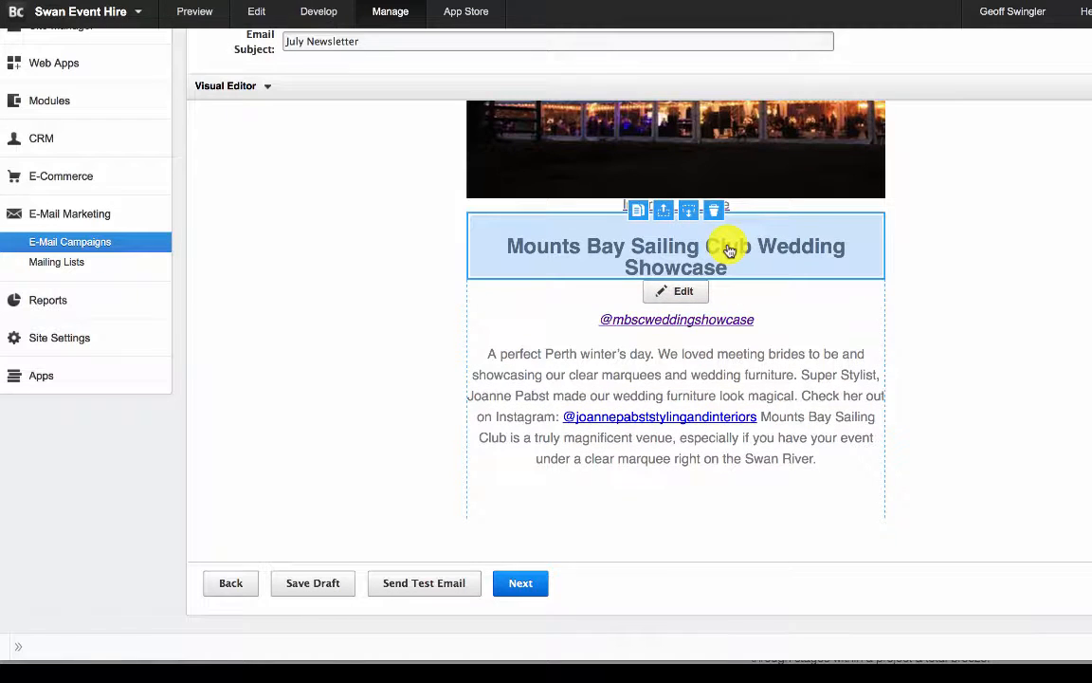
scroll(823, 340, "up", 1)
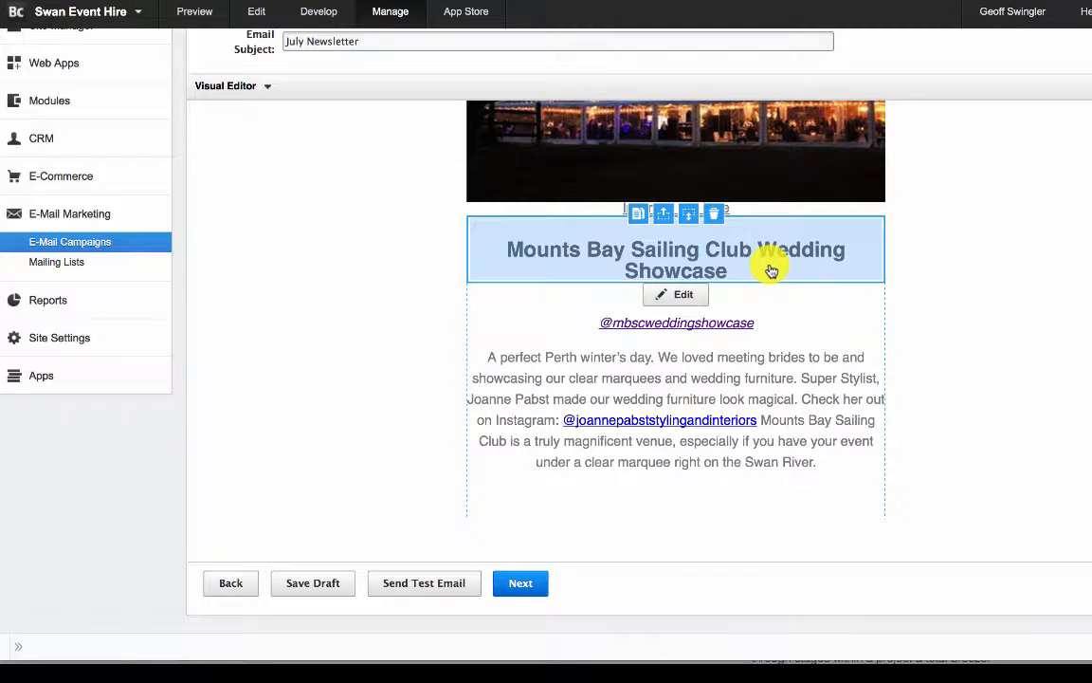
double_click(770, 270)
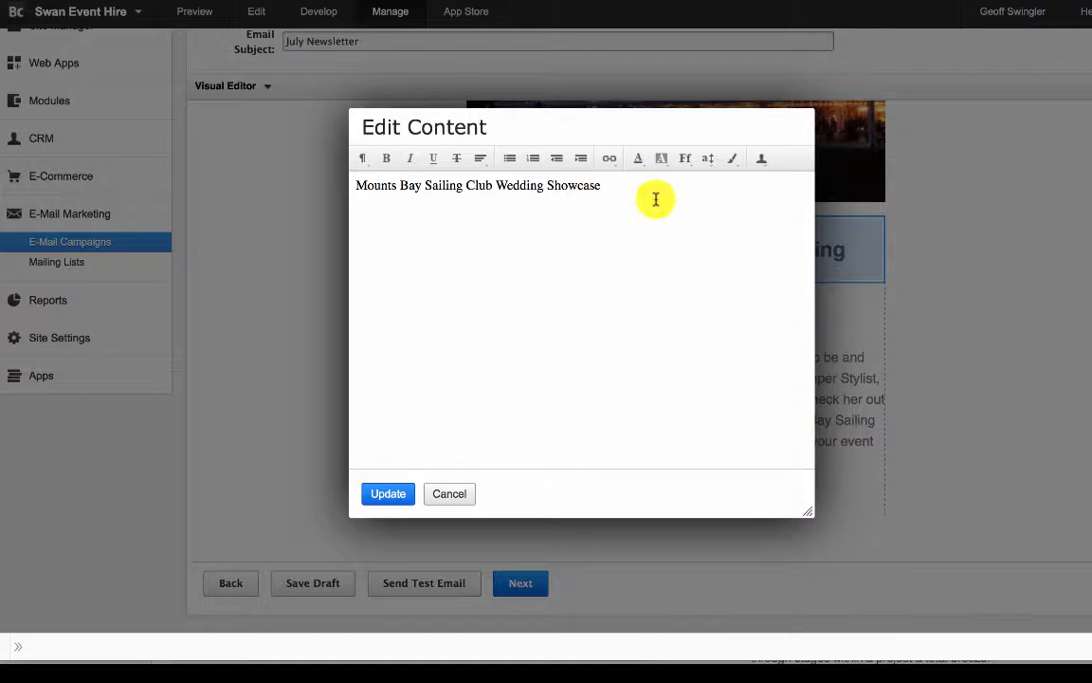
left_click_drag(603, 184, 318, 185)
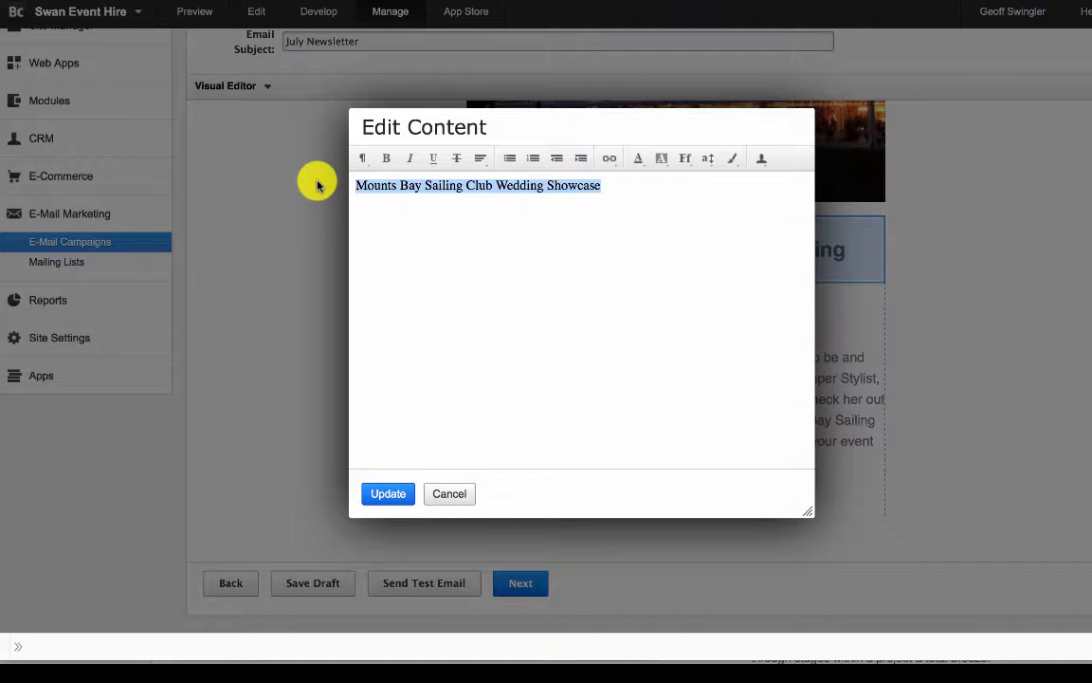
type("Text")
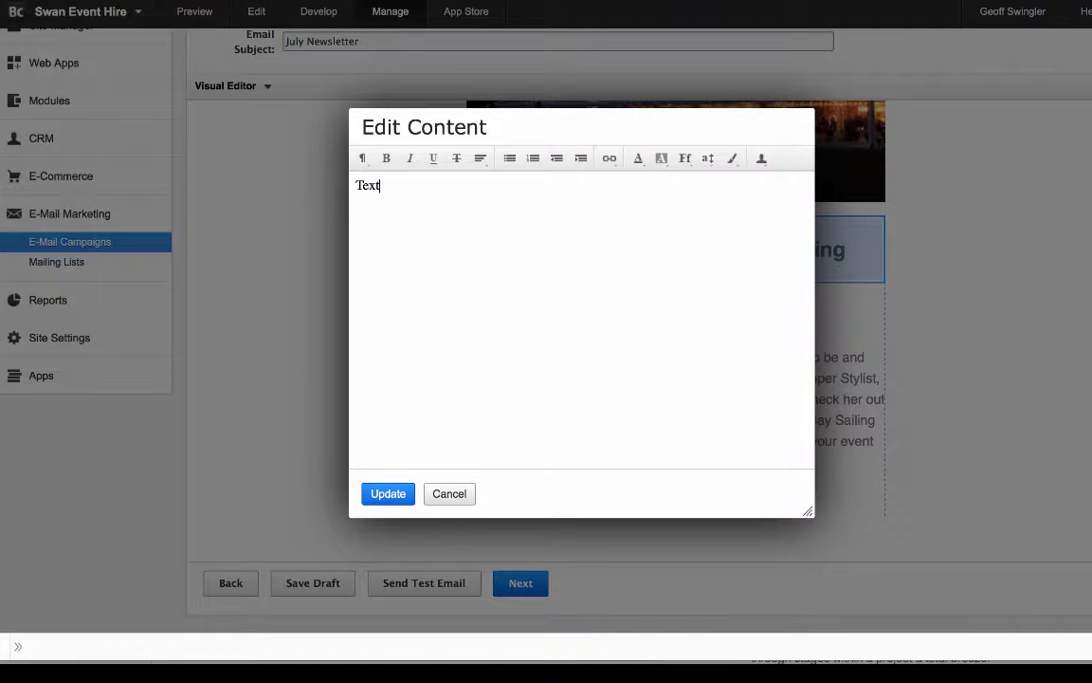
left_click(388, 493)
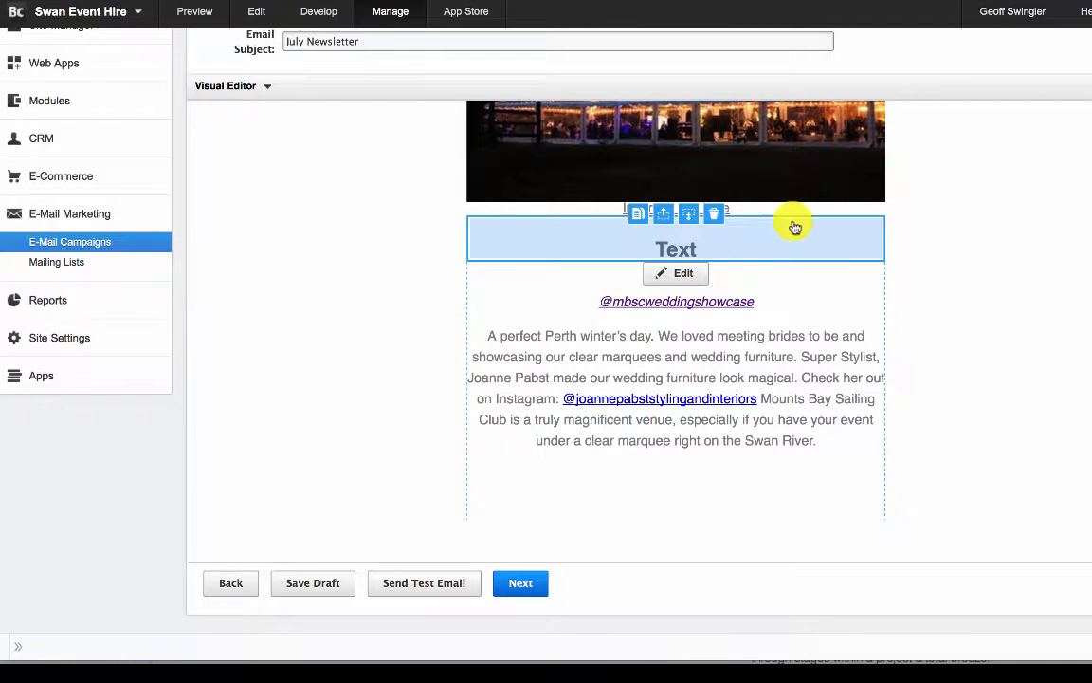
- Replace the whole body copy beneath the "Text" heading with "Change text..." and update the block
left_click(783, 376)
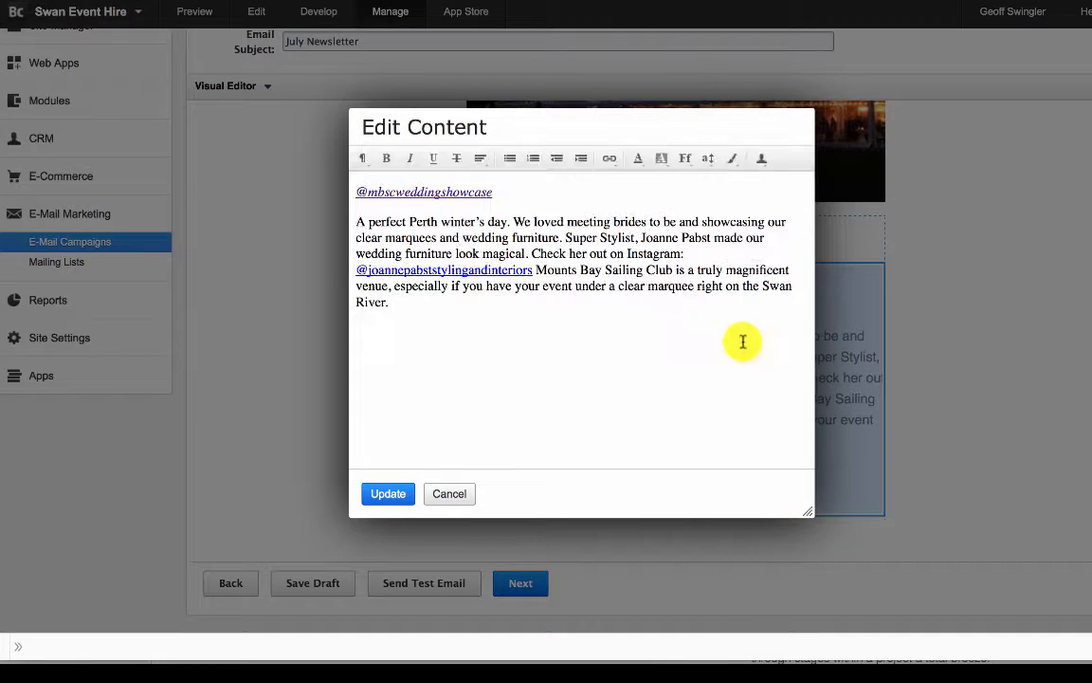
left_click_drag(391, 303, 268, 152)
type("Change text...")
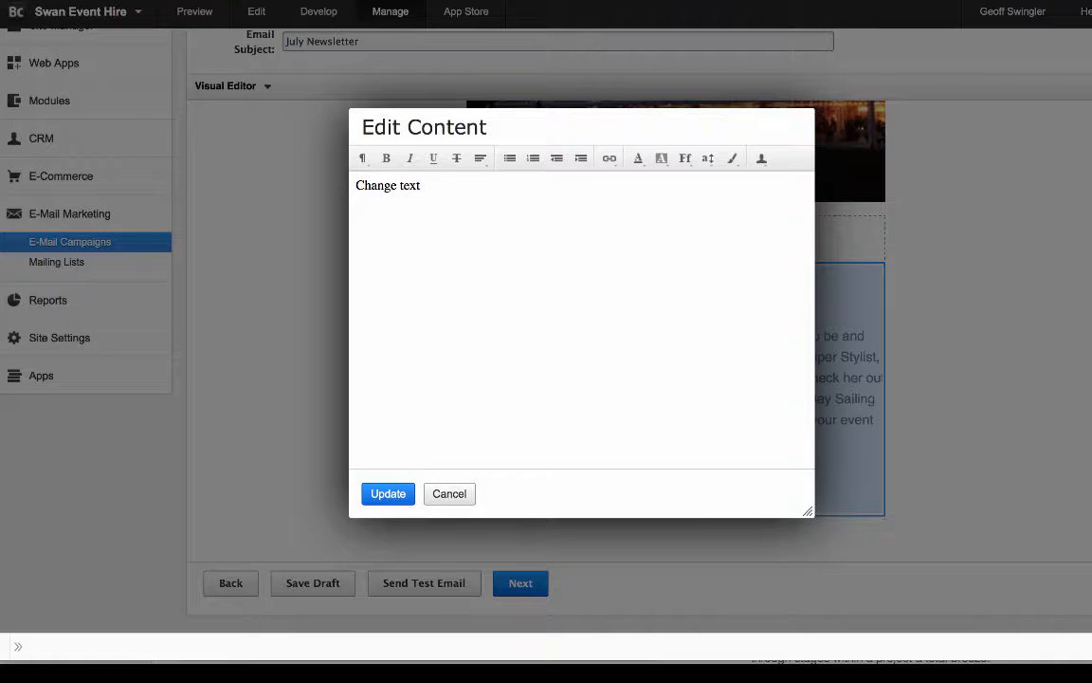
left_click(390, 494)
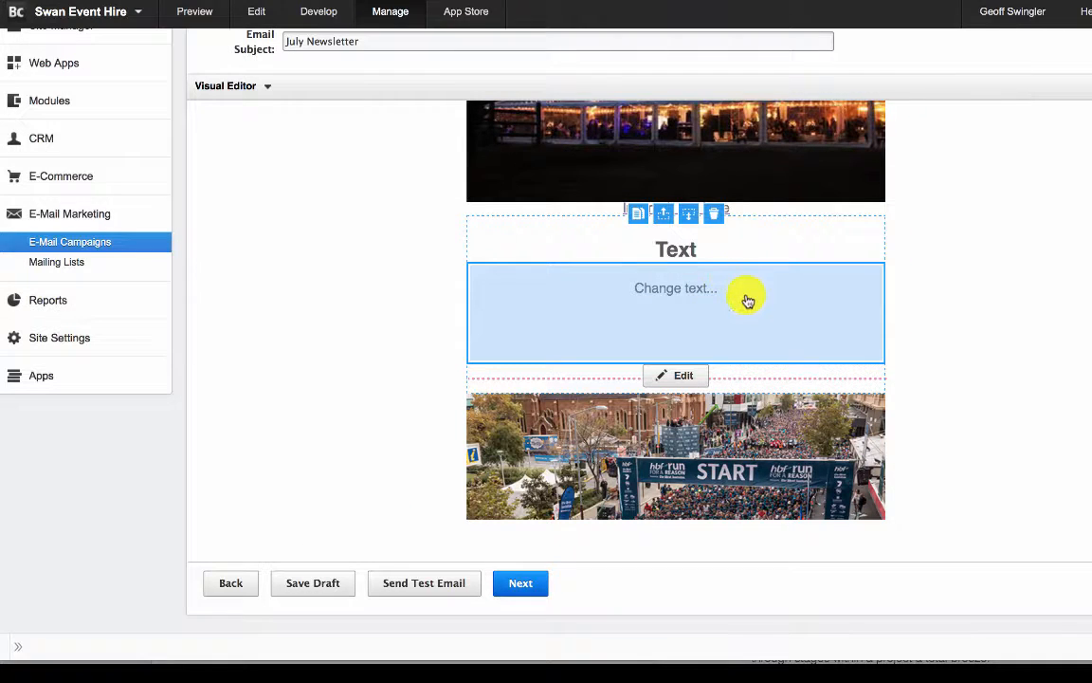
- Delete the "Text with no headline" block below the New Hire Products section
scroll(683, 386, "down", 5)
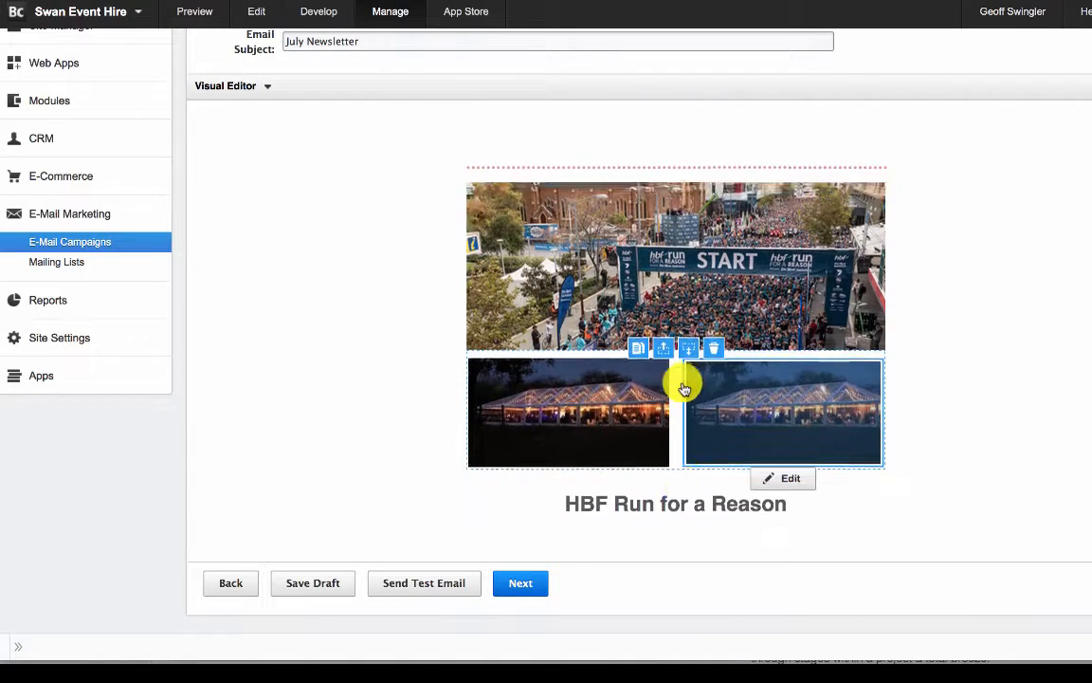
scroll(739, 388, "down", 5)
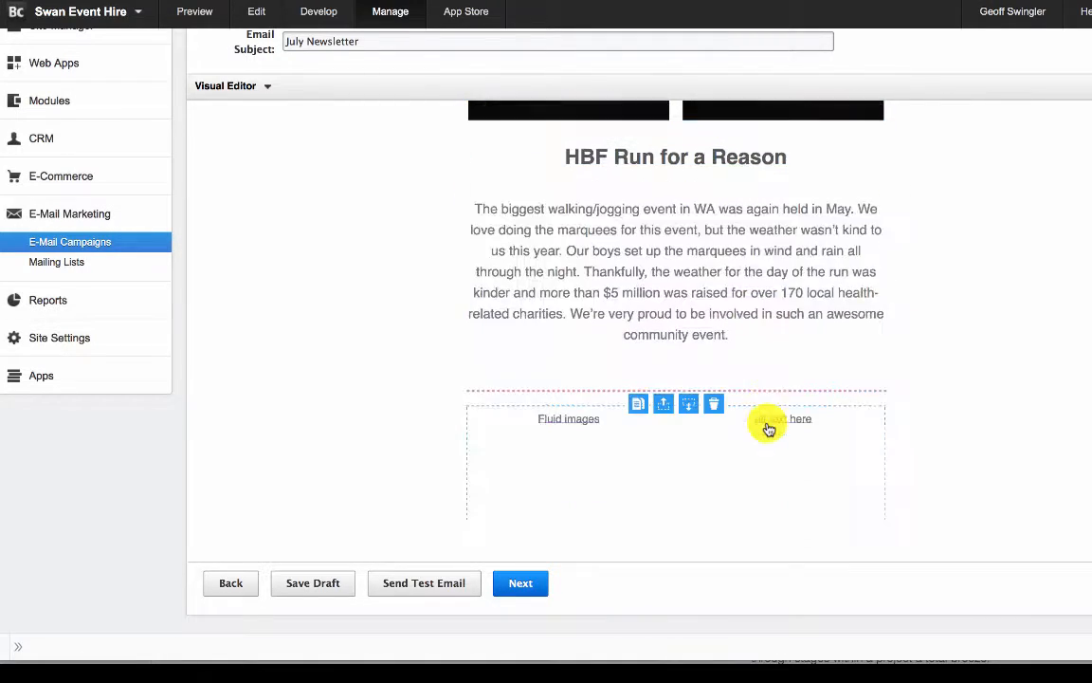
scroll(766, 427, "down", 5)
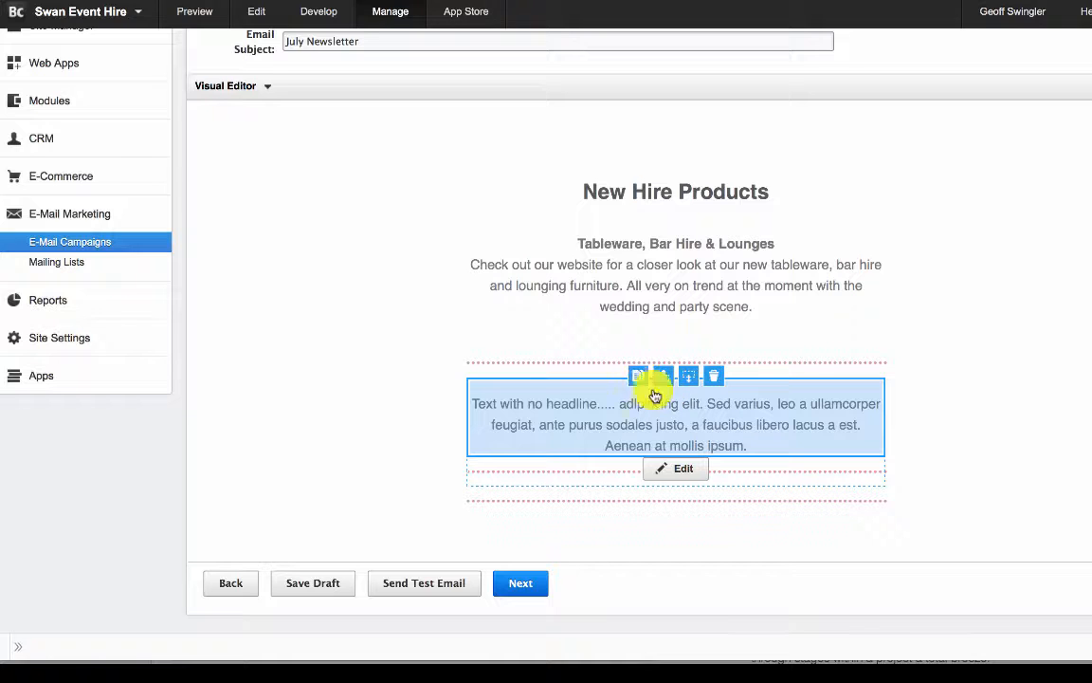
left_click(715, 380)
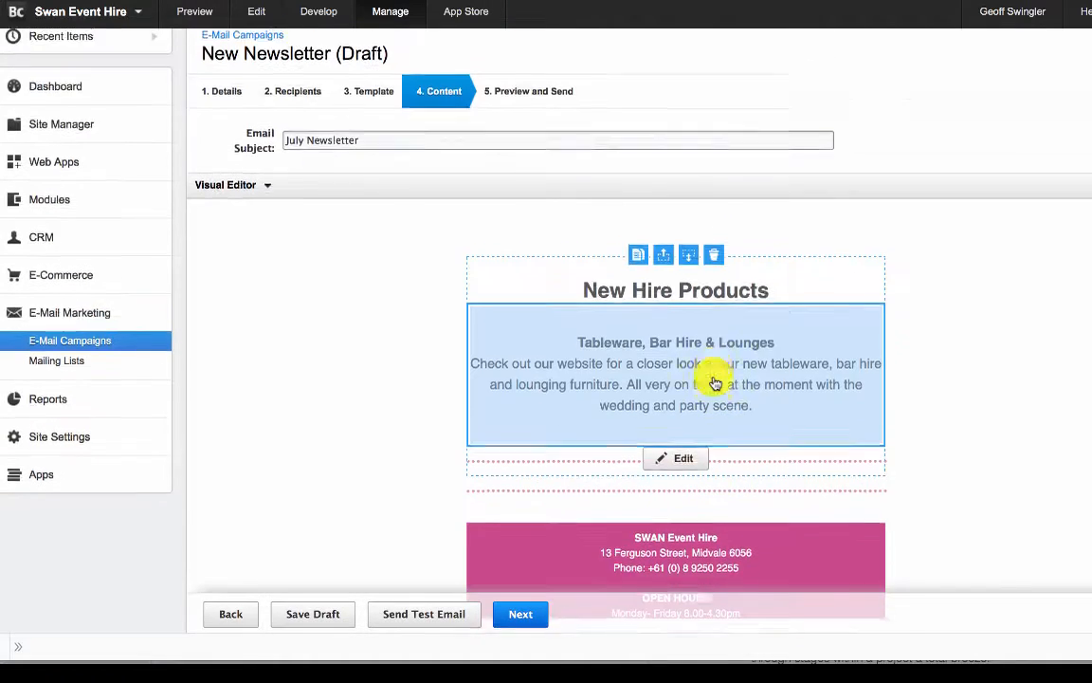
- Check the edited newsletter from the footer back to the header banner and save the campaign as a draft
scroll(718, 446, "down", 4)
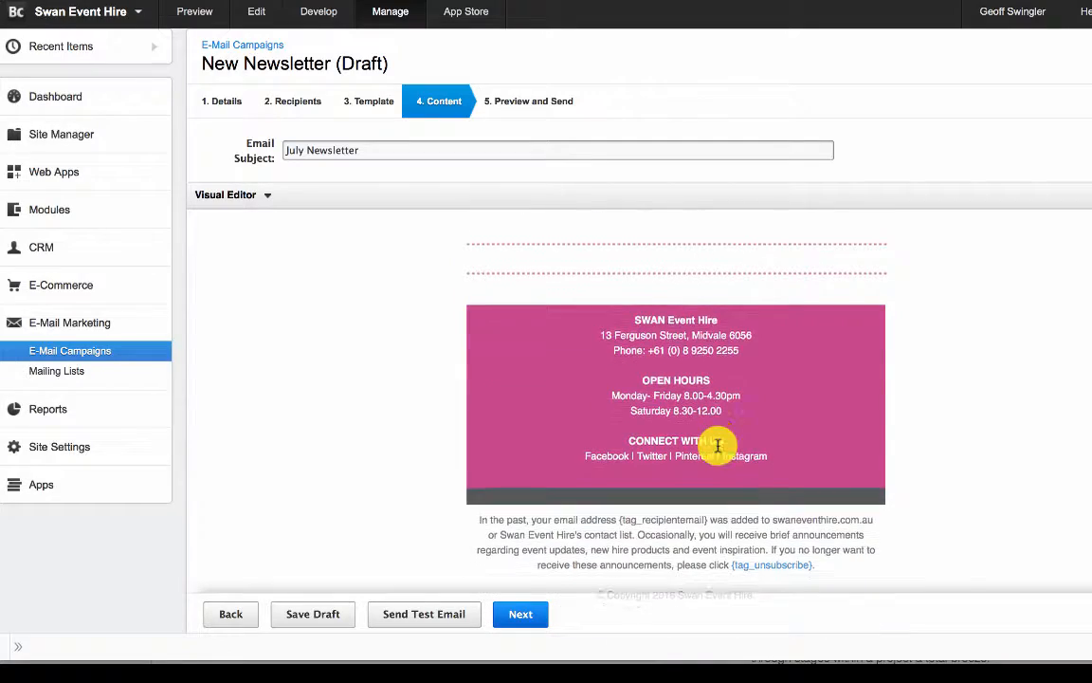
scroll(719, 448, "up", 5)
scroll(718, 445, "up", 6)
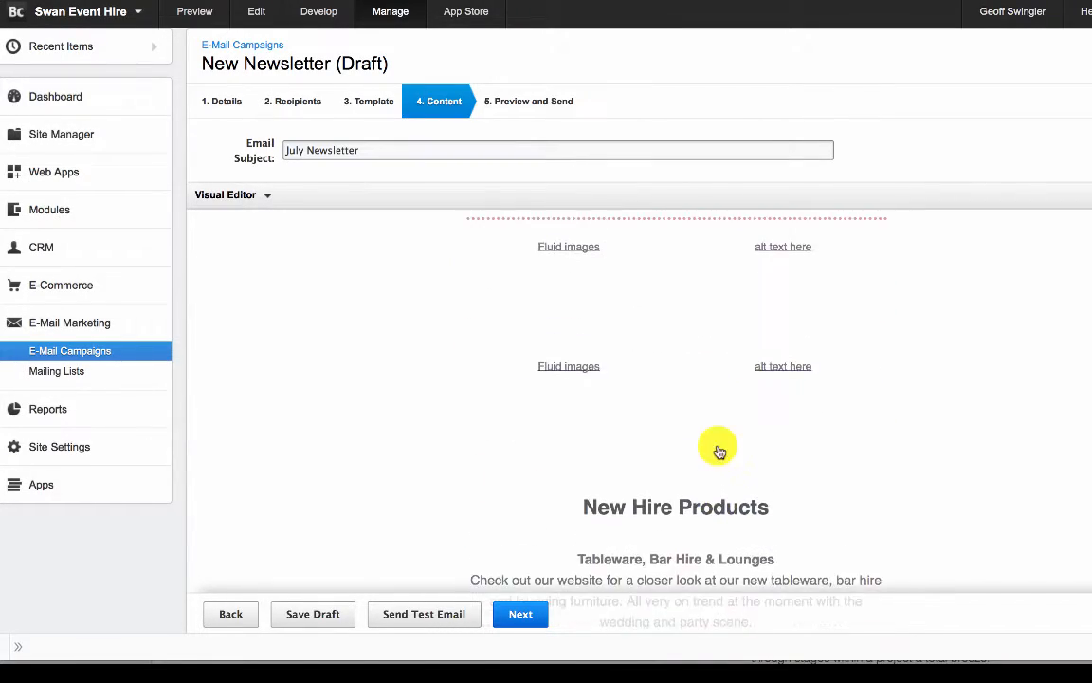
scroll(618, 376, "up", 3)
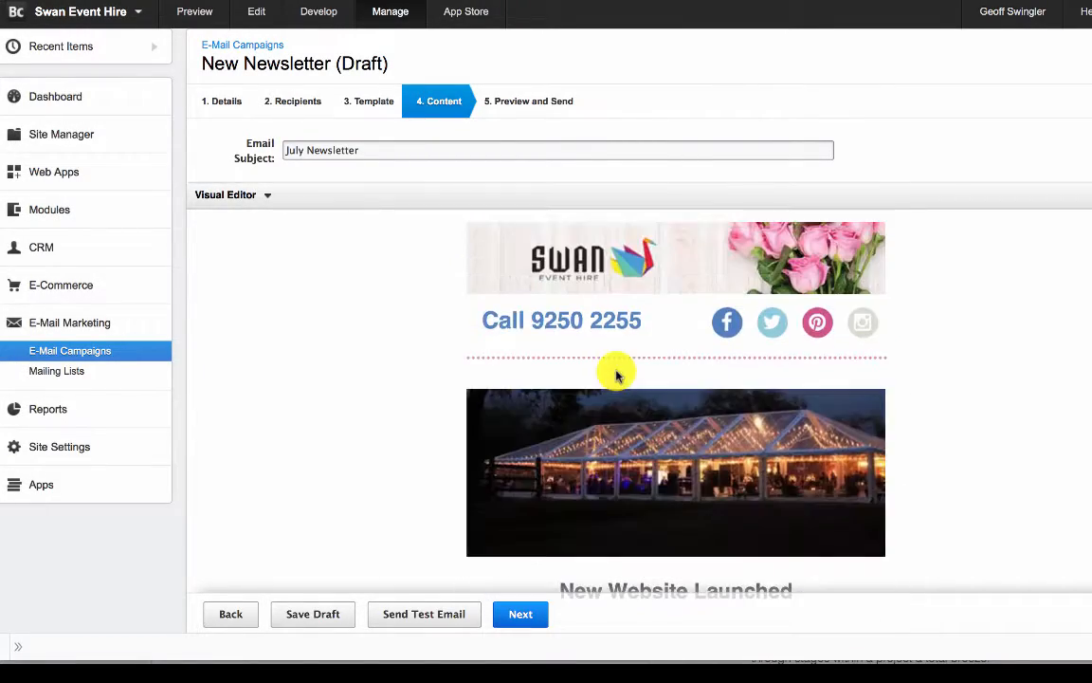
scroll(616, 376, "down", 7)
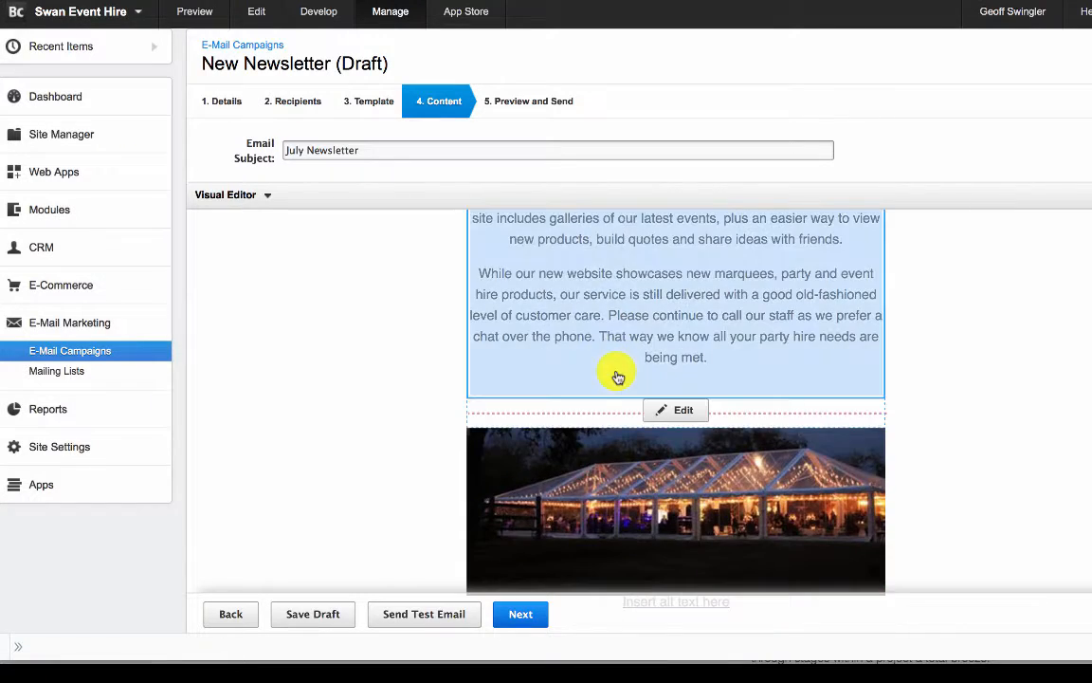
scroll(616, 377, "down", 3)
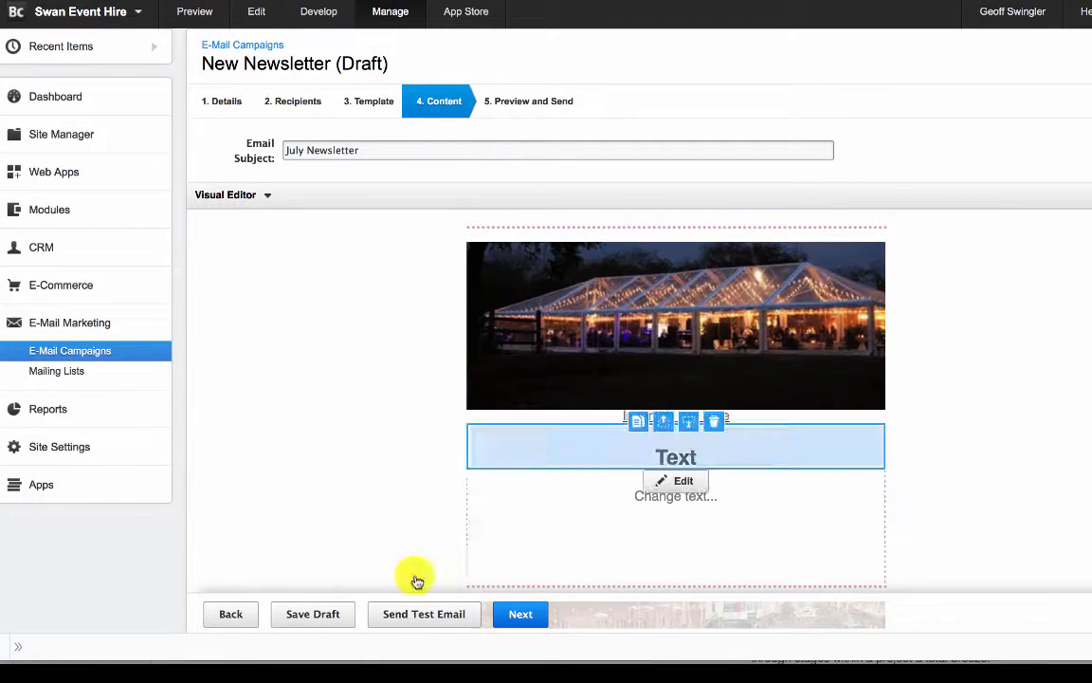
left_click(319, 616)
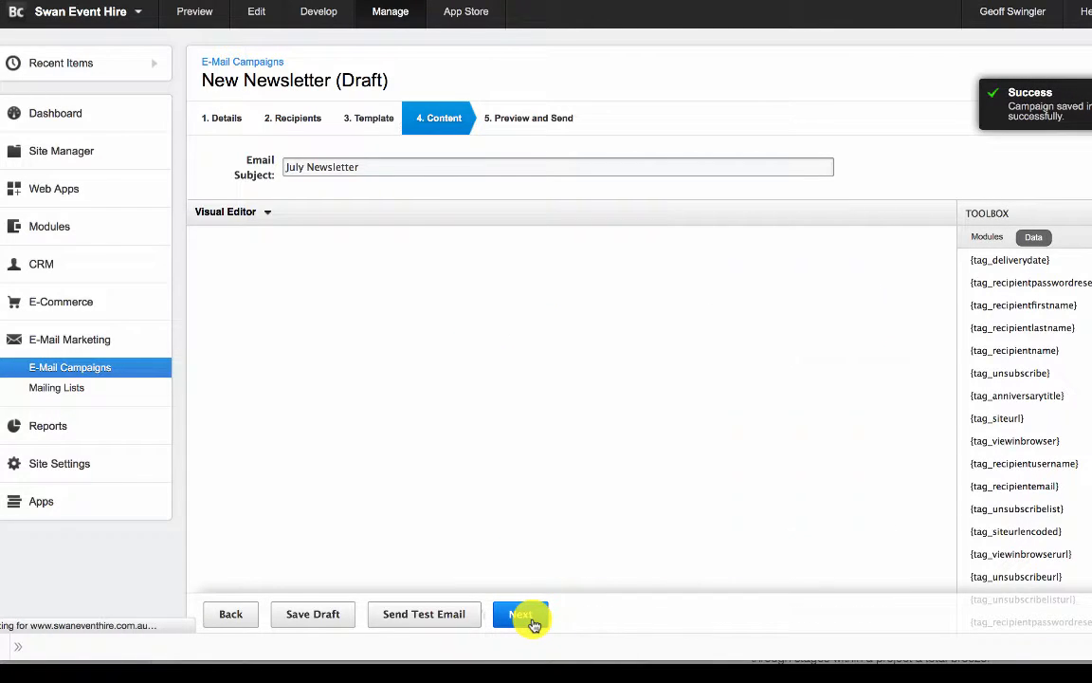
- Advance to Preview and Send, review the whole newsletter preview, and open the campaign's send confirmation
left_click(527, 615)
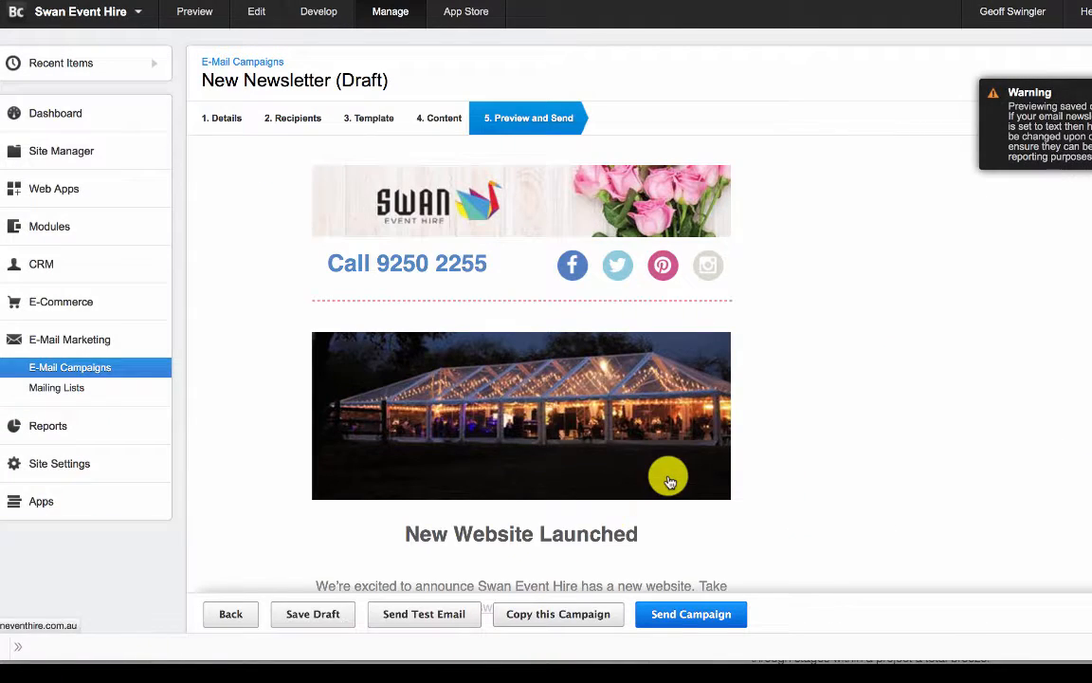
scroll(773, 407, "down", 5)
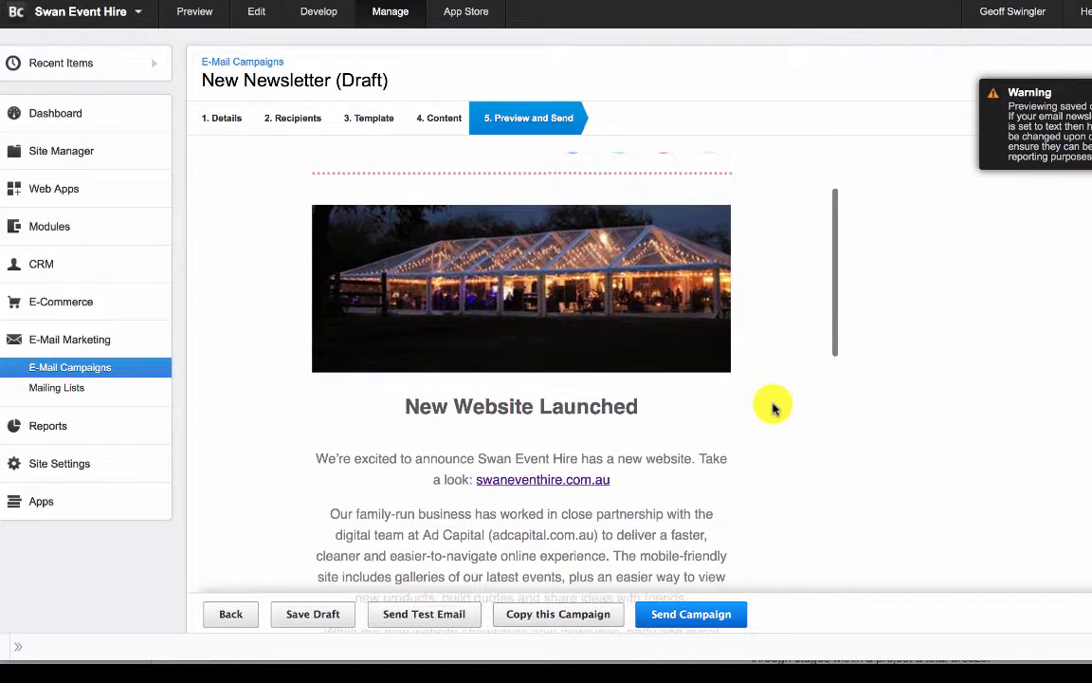
scroll(773, 407, "down", 10)
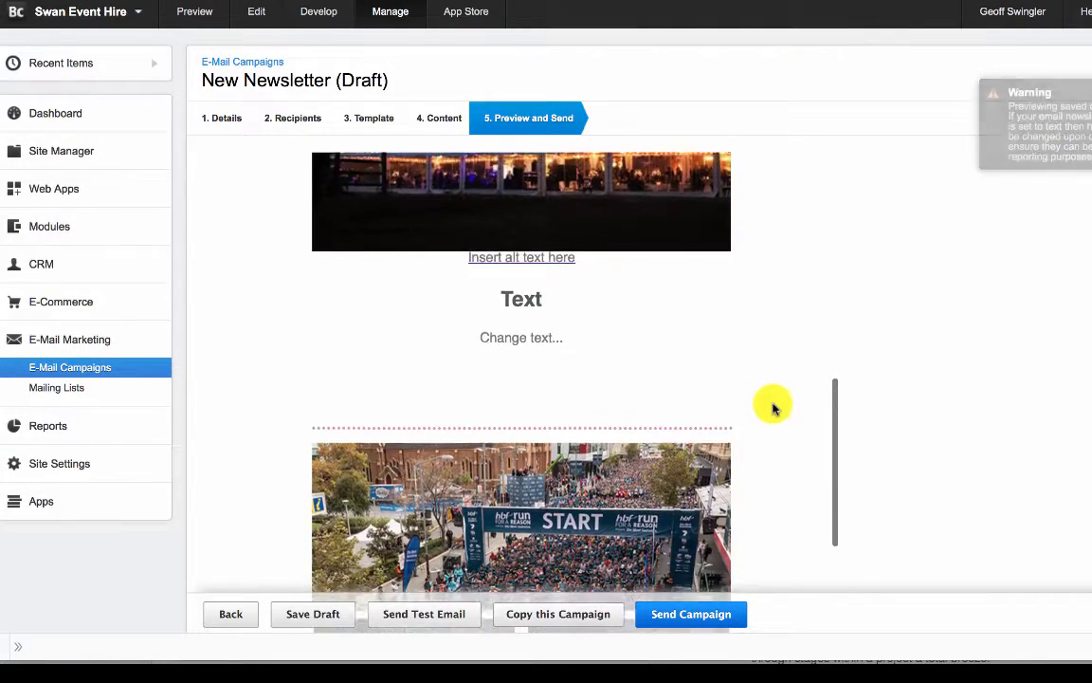
scroll(773, 407, "down", 15)
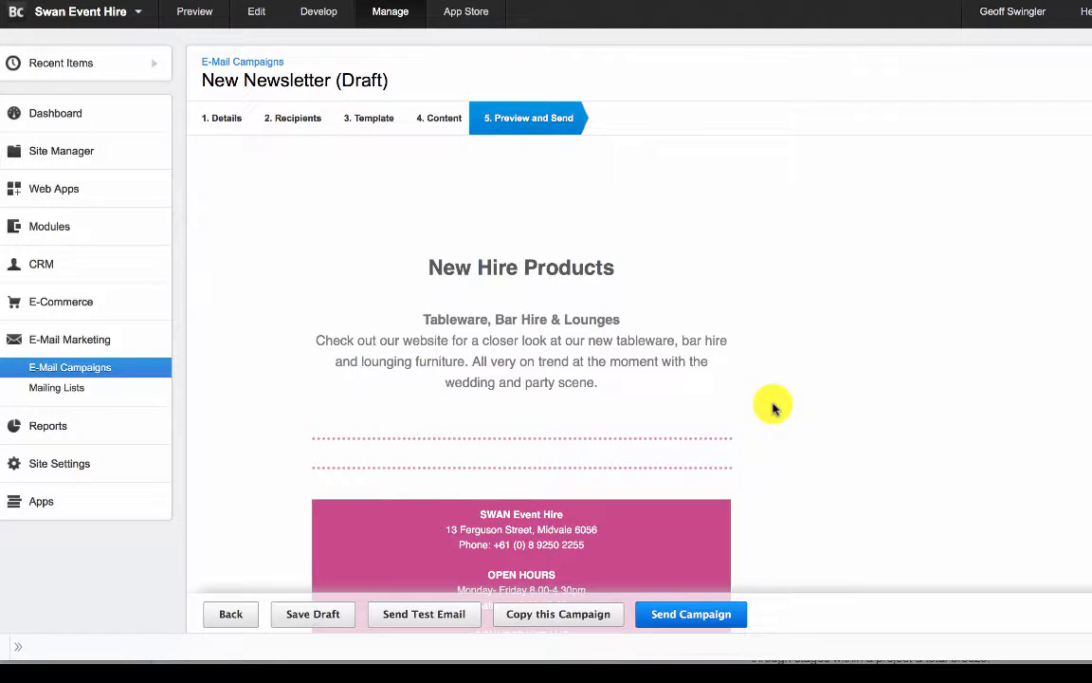
left_click(693, 616)
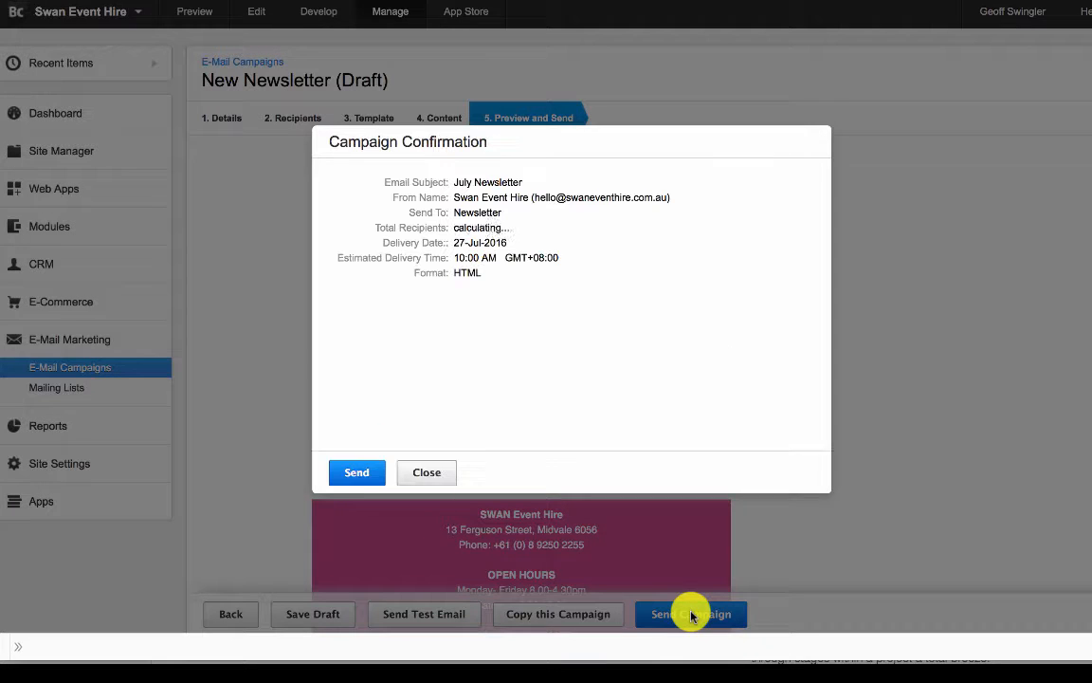